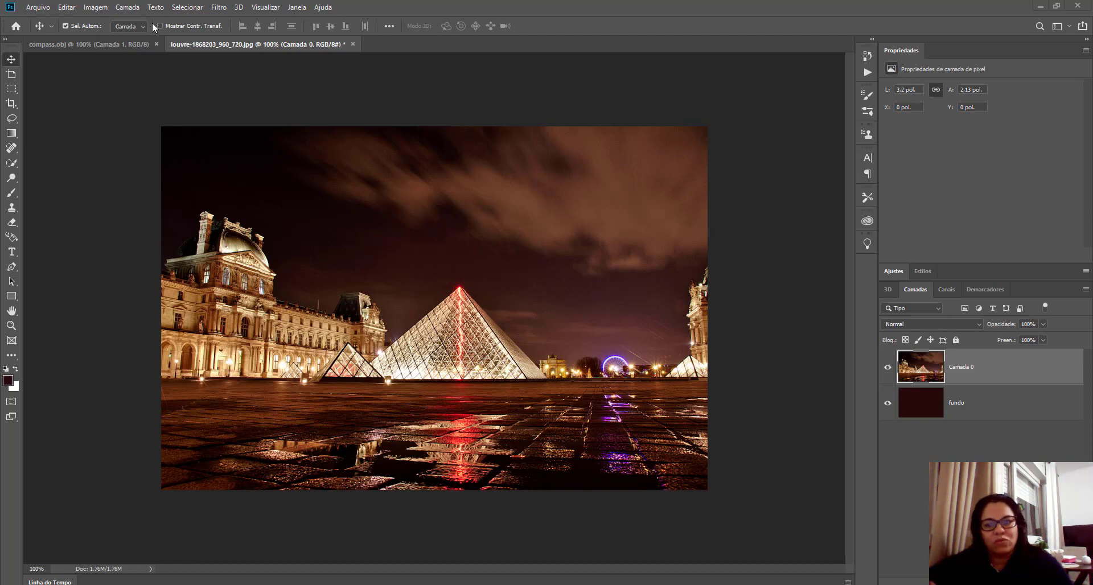
# Bring up the compass.obj document, switch to the browser and look through the free 3ds Max models on Free3D
pyautogui.click(75, 47)
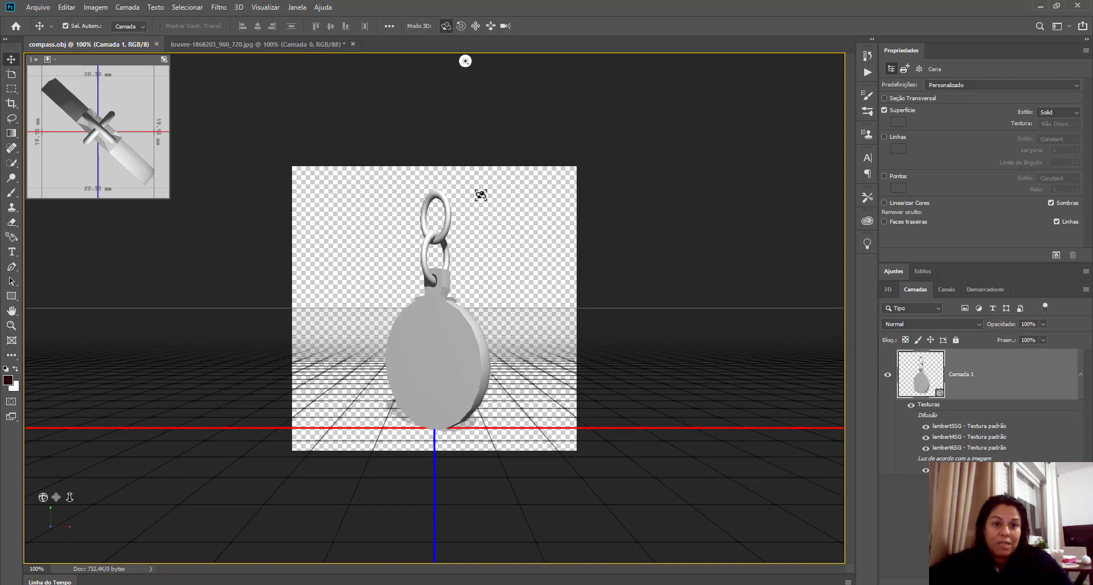
pyautogui.click(1040, 6)
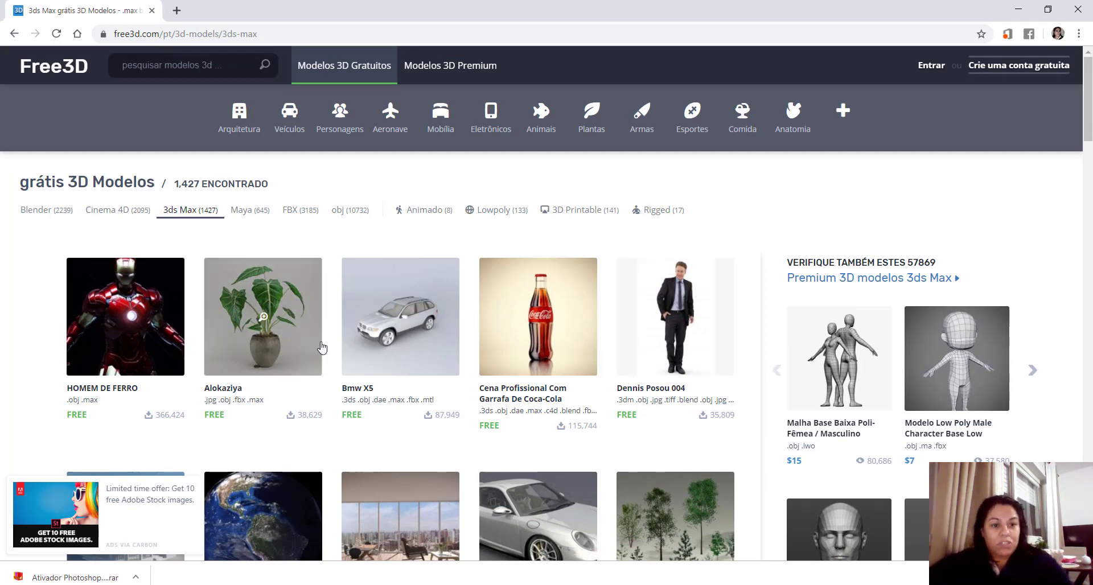
pyautogui.scroll(-3, 354, 306)
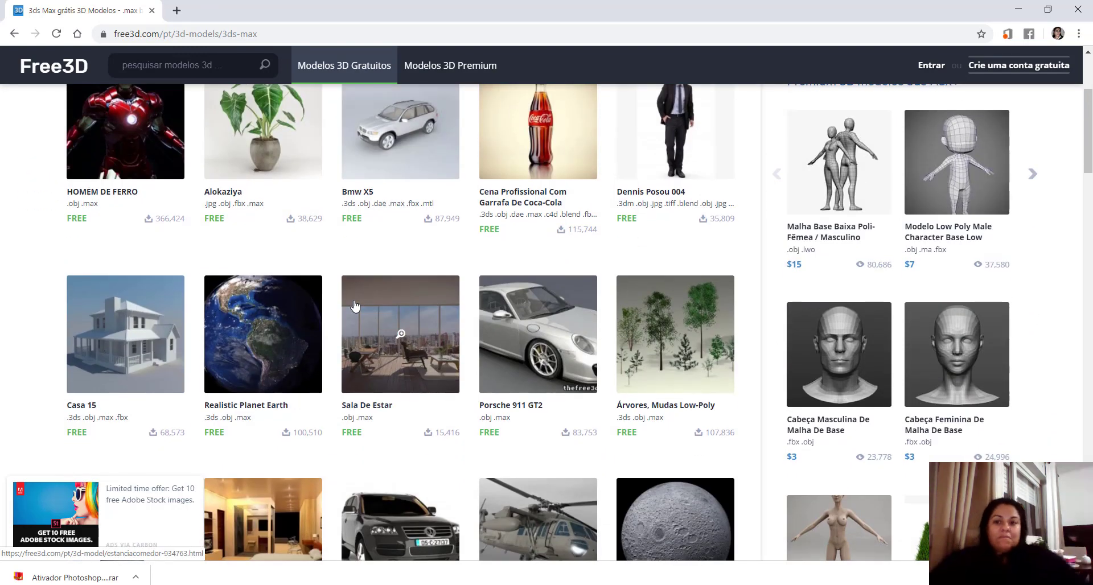
pyautogui.scroll(-6, 354, 302)
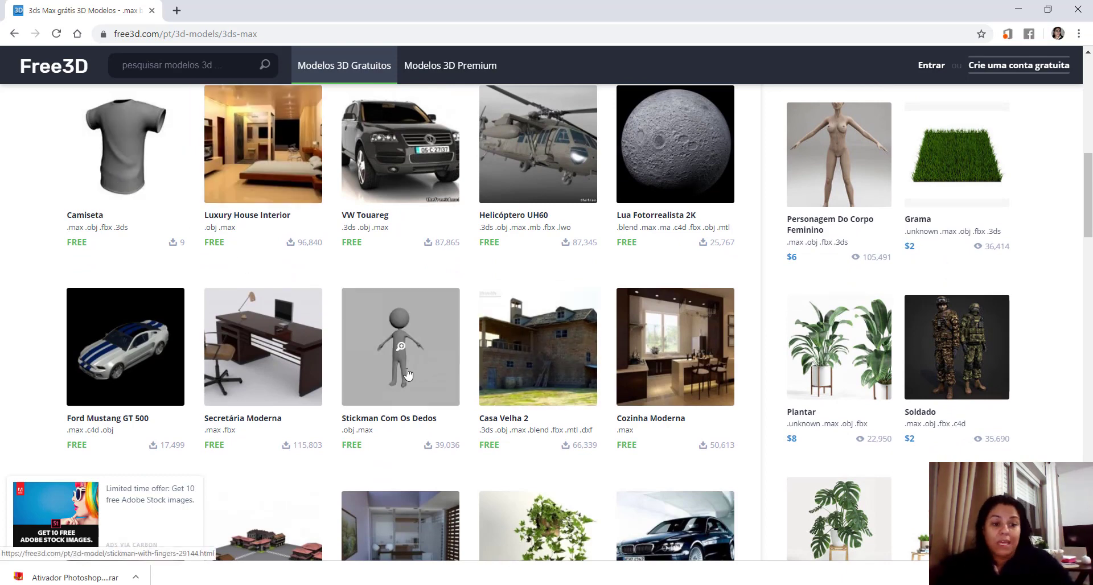
pyautogui.scroll(-3, 408, 374)
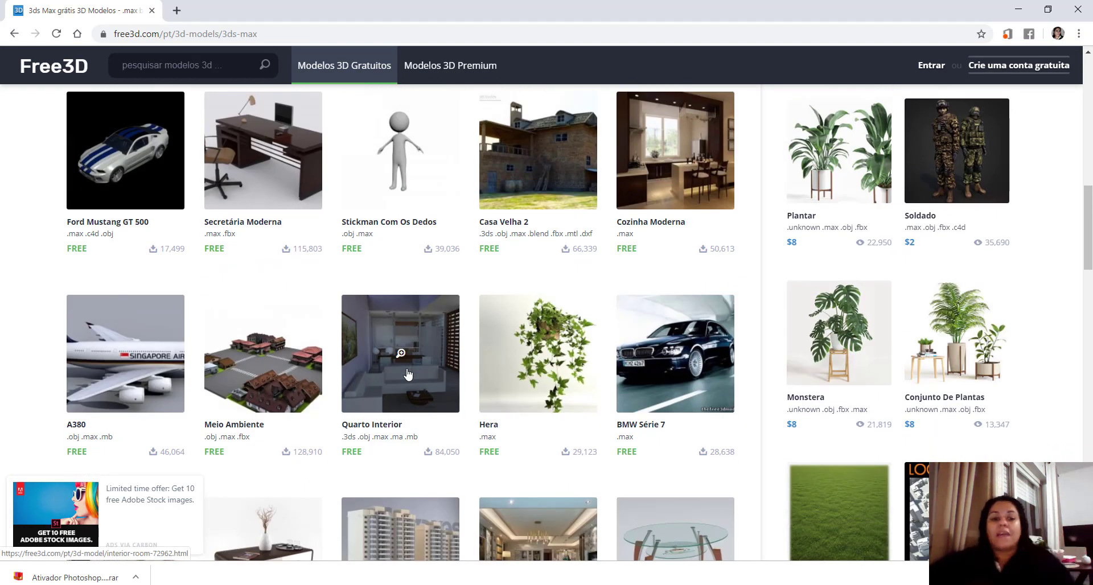
pyautogui.scroll(-6, 407, 375)
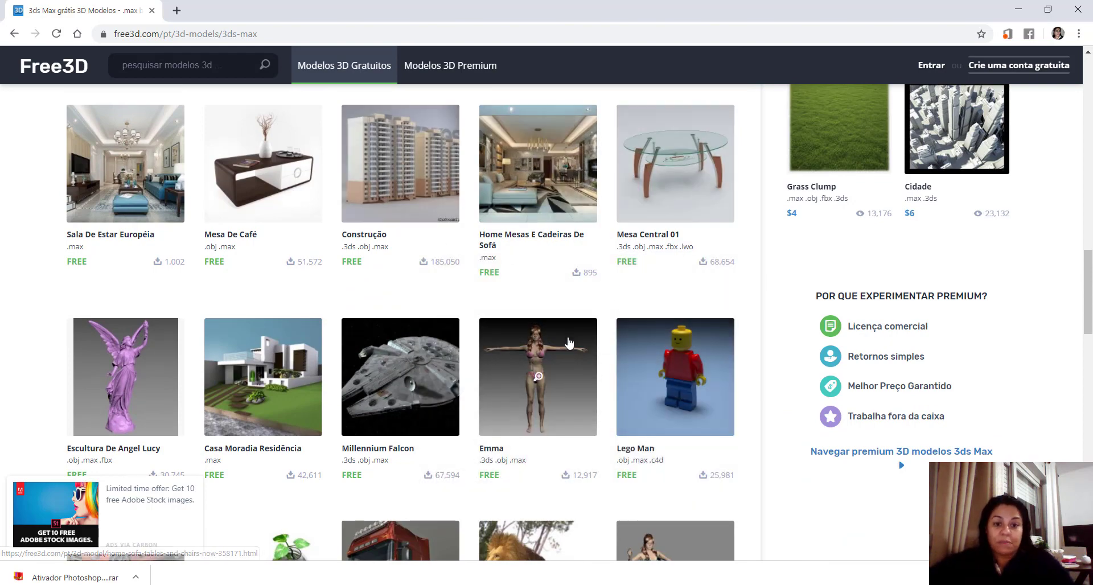
pyautogui.scroll(-3, 568, 340)
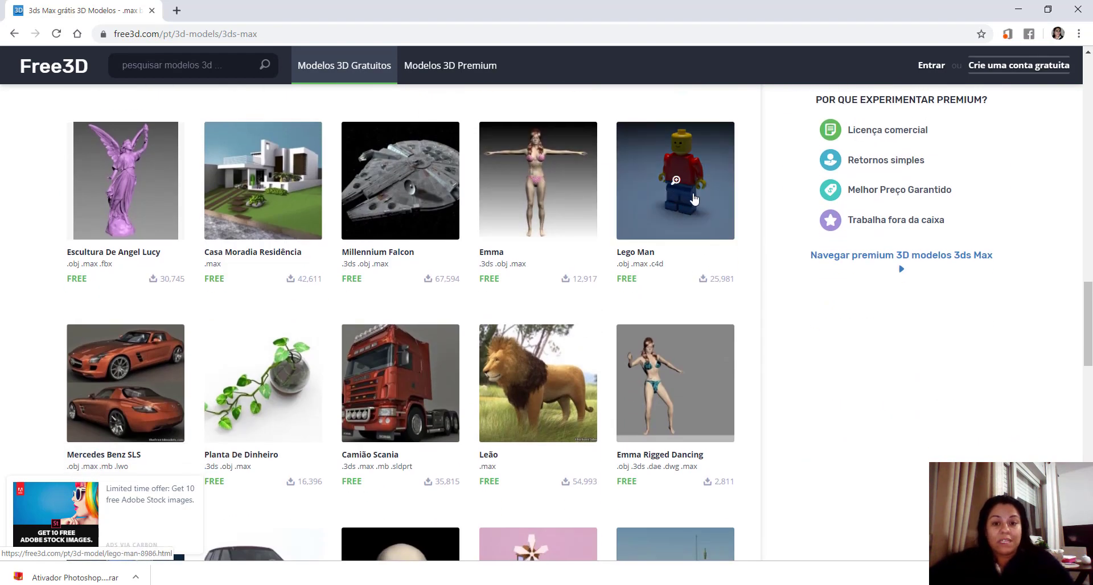
pyautogui.scroll(-7, 679, 285)
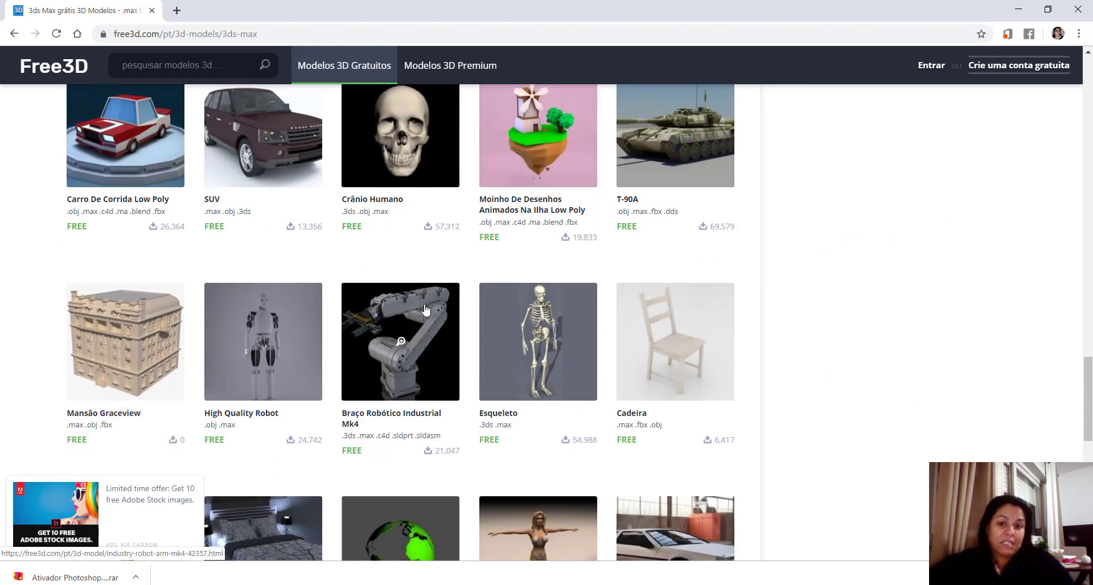
pyautogui.scroll(-3, 464, 307)
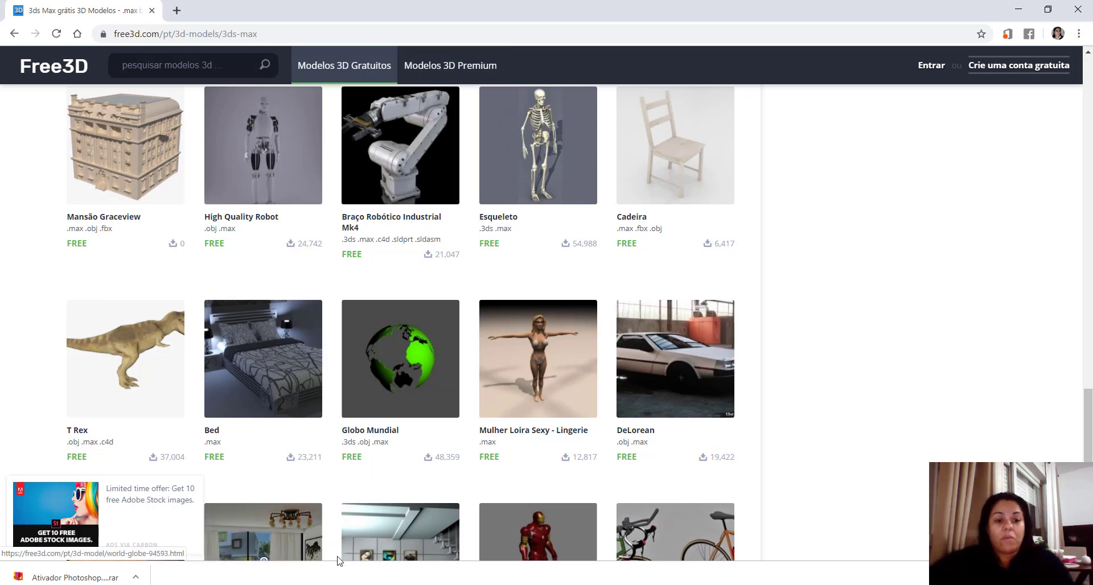
# Return to Photoshop and orbit around the 3D compass model to inspect it from different sides
pyautogui.hotkey('alt', 'Tab')
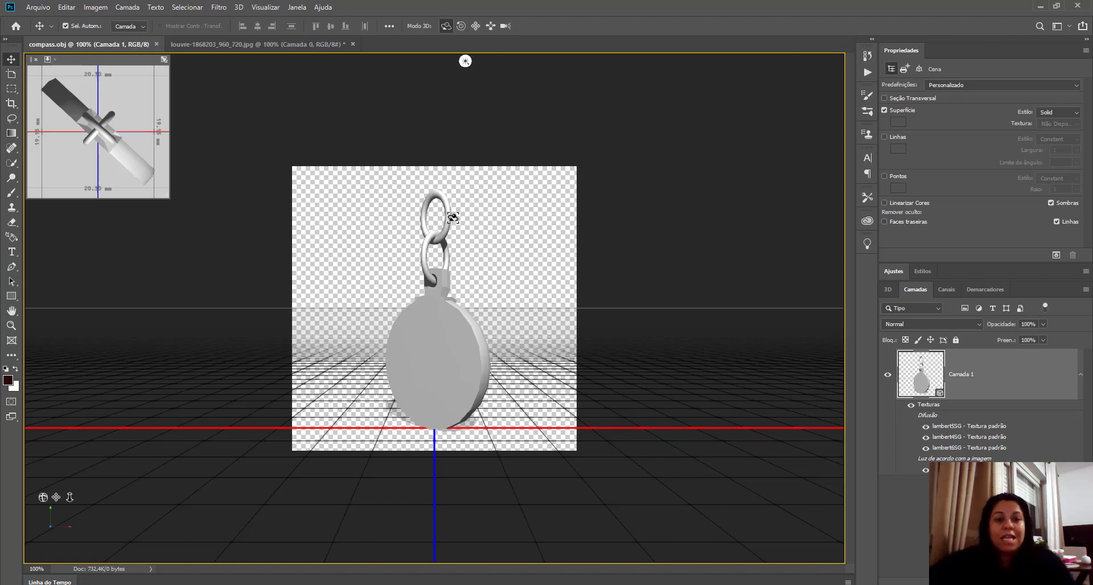
pyautogui.moveTo(453, 218); pyautogui.dragTo(354, 264)
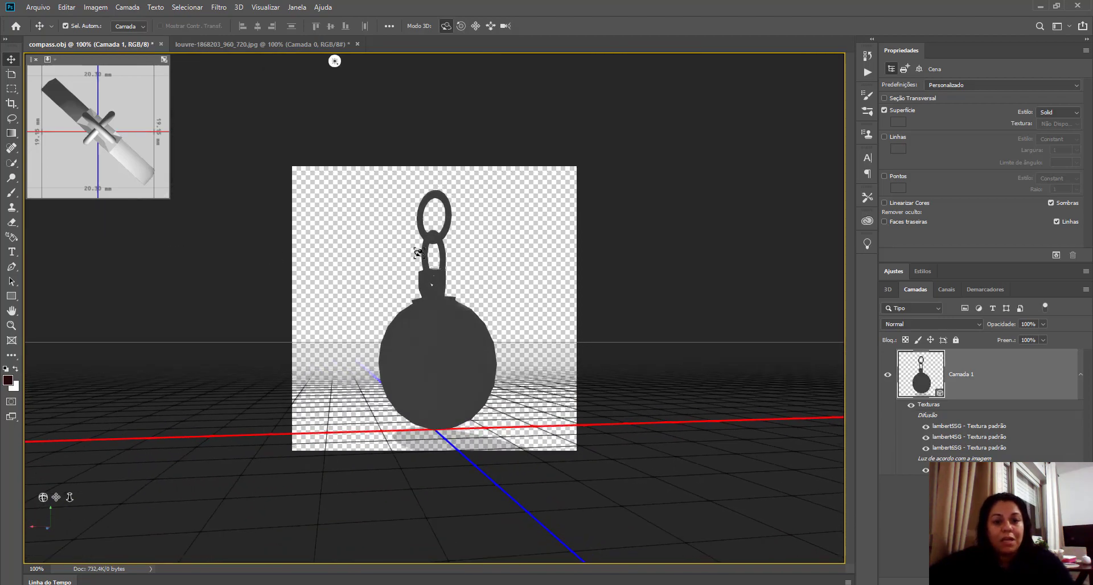
pyautogui.moveTo(430, 251)
pyautogui.mouseDown()
pyautogui.moveTo(493, 258)
pyautogui.moveTo(463, 244)
pyautogui.moveTo(644, 274)
pyautogui.moveTo(512, 234)
pyautogui.mouseUp()
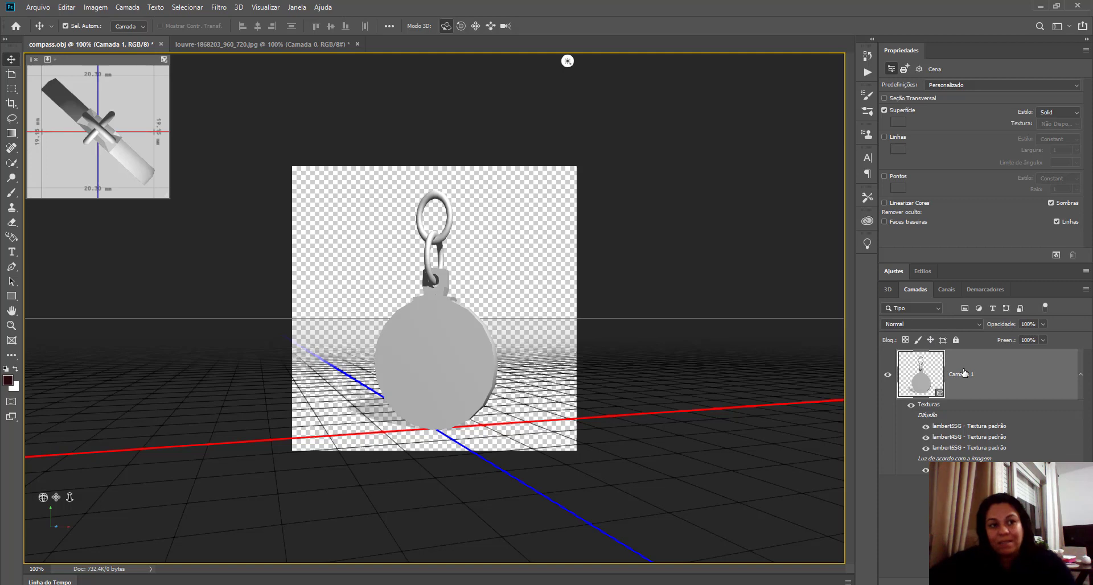
# Select the scene's infinite light, rotate it slightly to adjust its direction, and deselect it
pyautogui.click(38, 7)
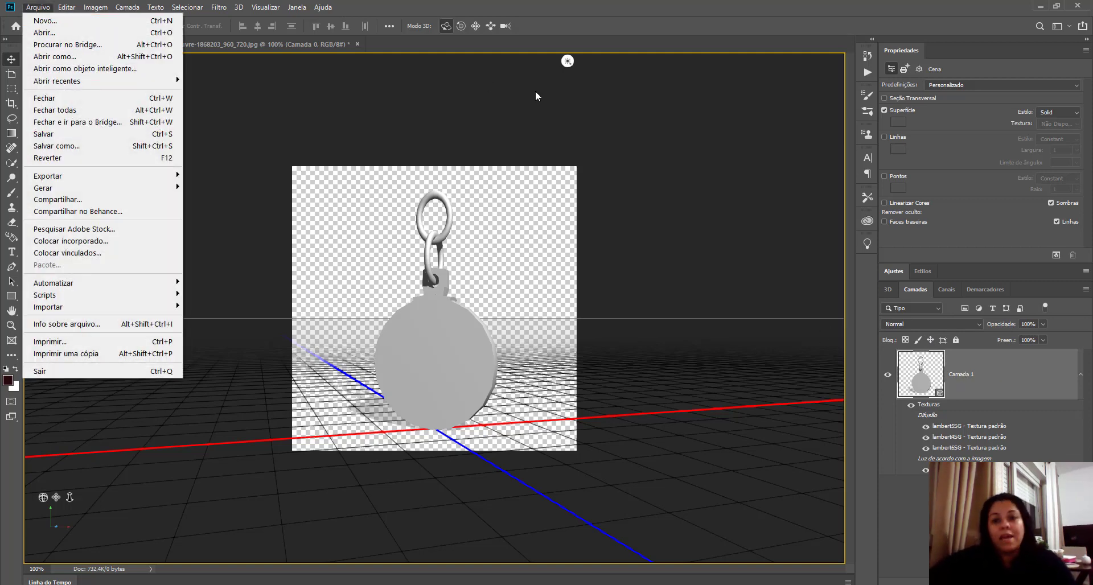
pyautogui.click(568, 61)
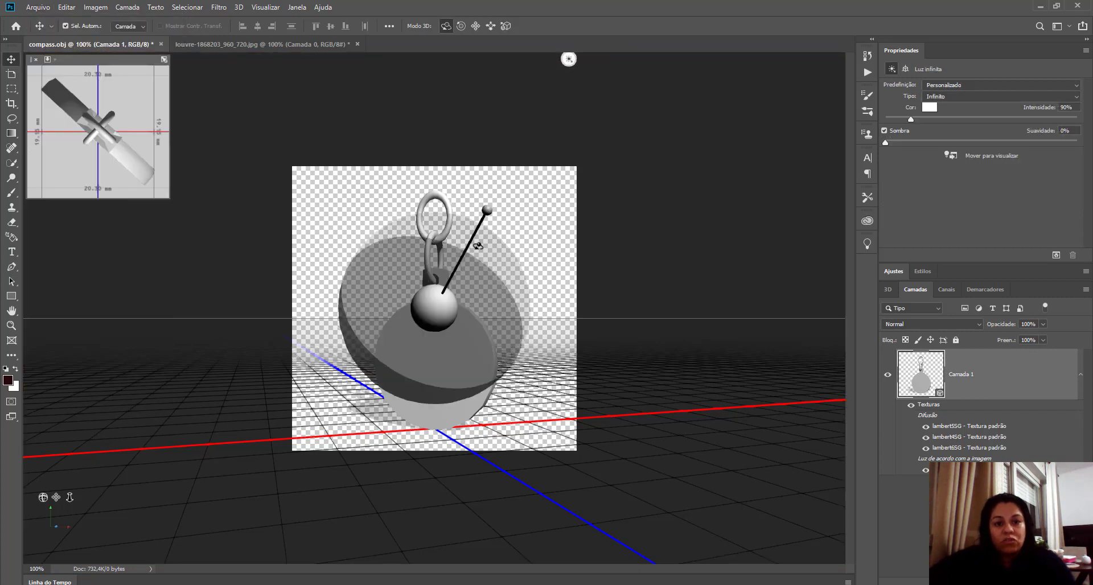
pyautogui.moveTo(572, 59)
pyautogui.mouseDown()
pyautogui.moveTo(555, 57)
pyautogui.moveTo(569, 59)
pyautogui.mouseUp()
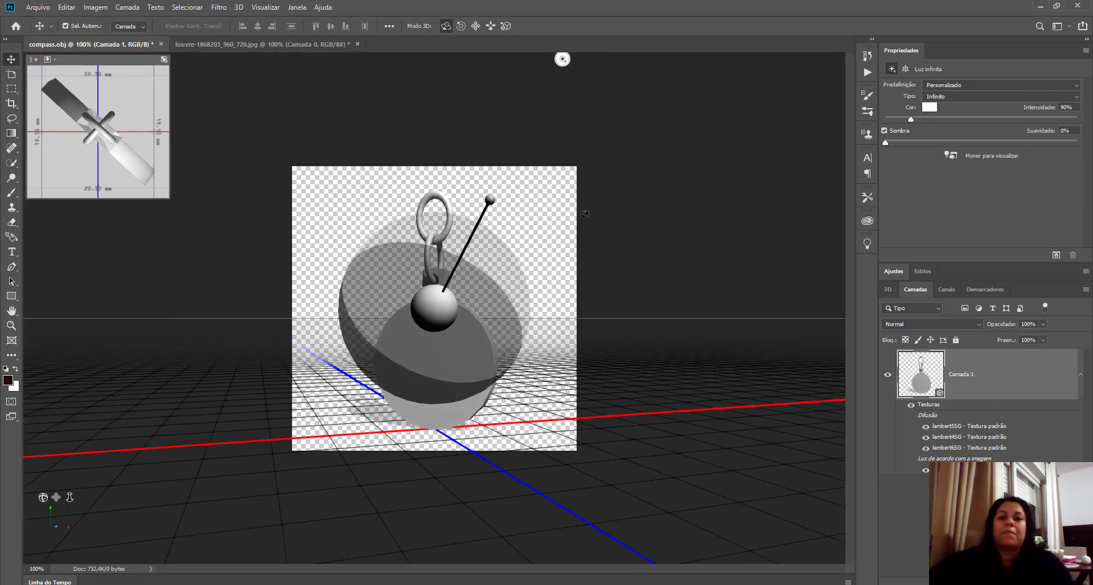
pyautogui.click(612, 206)
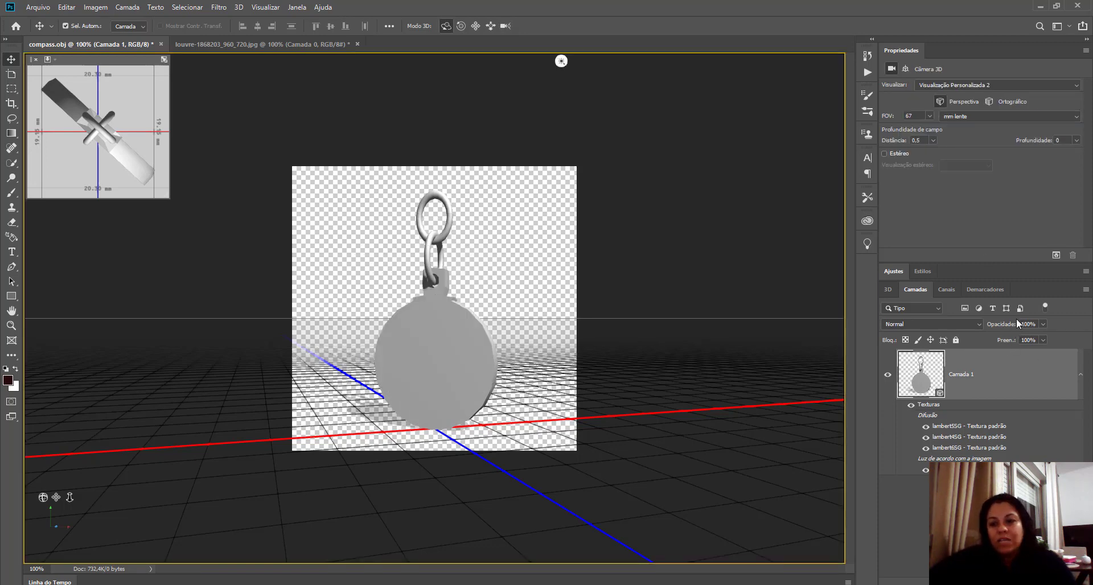
# Filter the 3D scene by materials and apply the blue fabric preset to the lambert4SG material
pyautogui.click(888, 289)
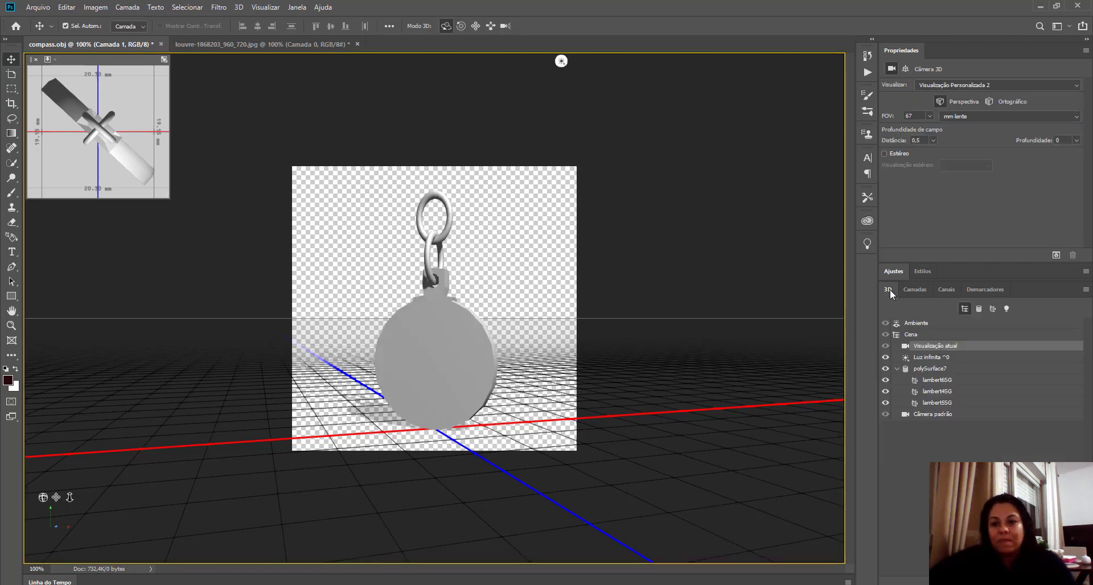
pyautogui.click(993, 309)
pyautogui.click(950, 334)
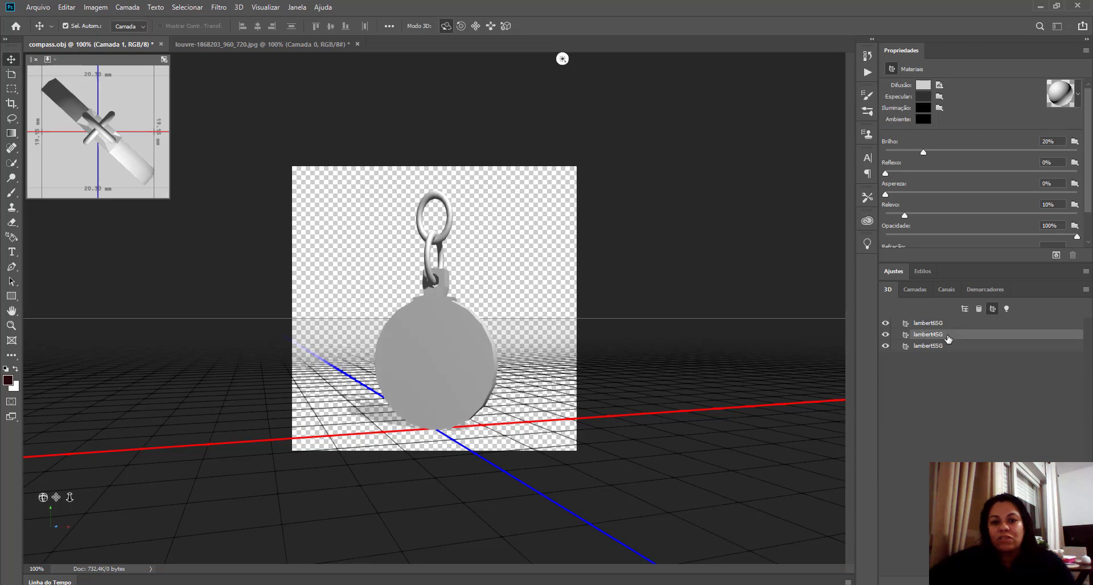
pyautogui.click(948, 347)
pyautogui.click(948, 335)
pyautogui.click(946, 346)
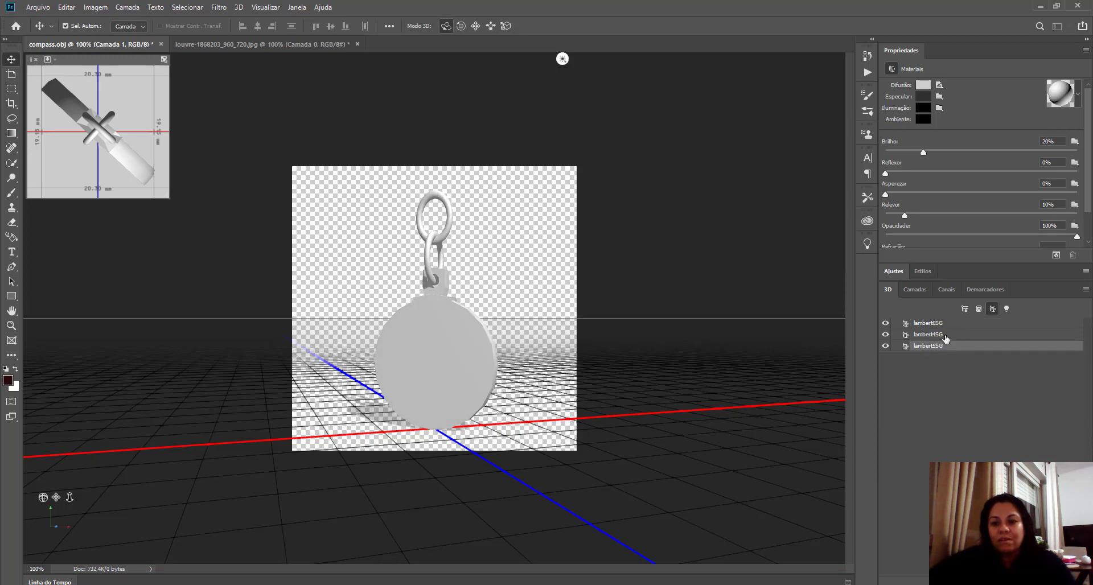
pyautogui.click(948, 336)
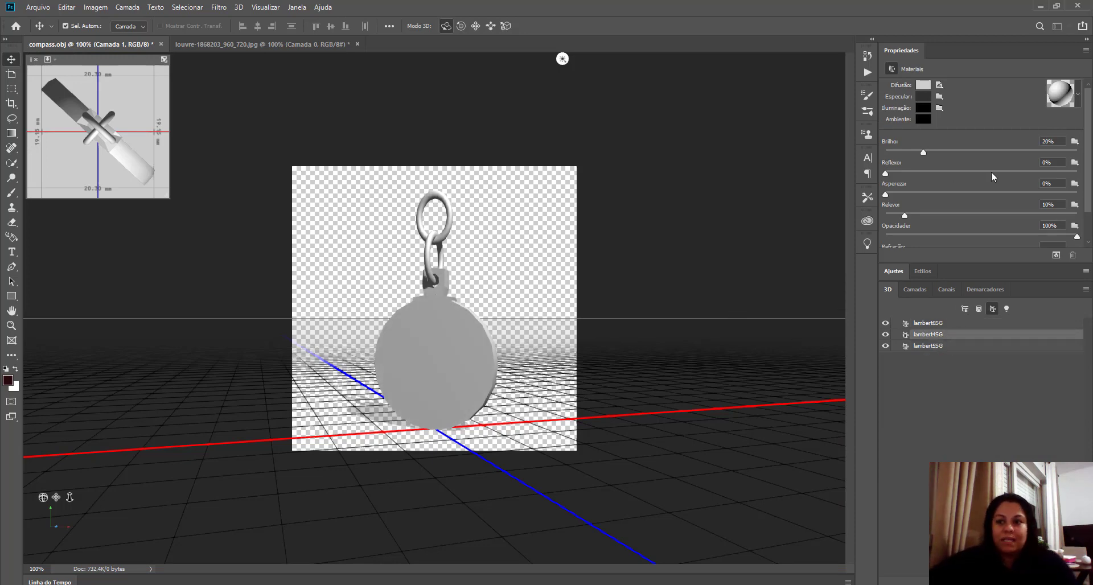
pyautogui.click(1077, 94)
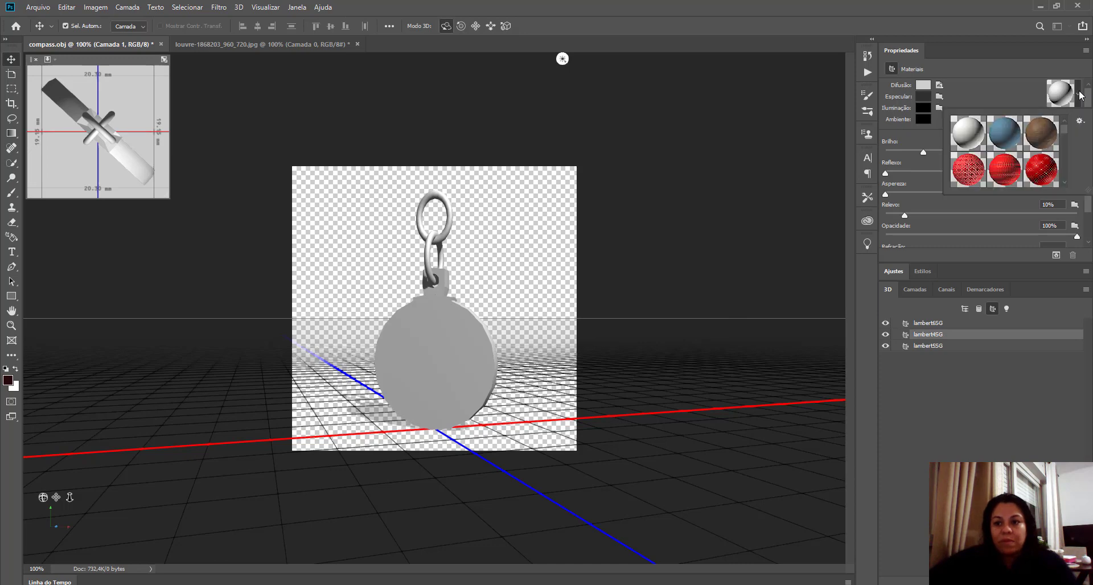
pyautogui.click(1013, 132)
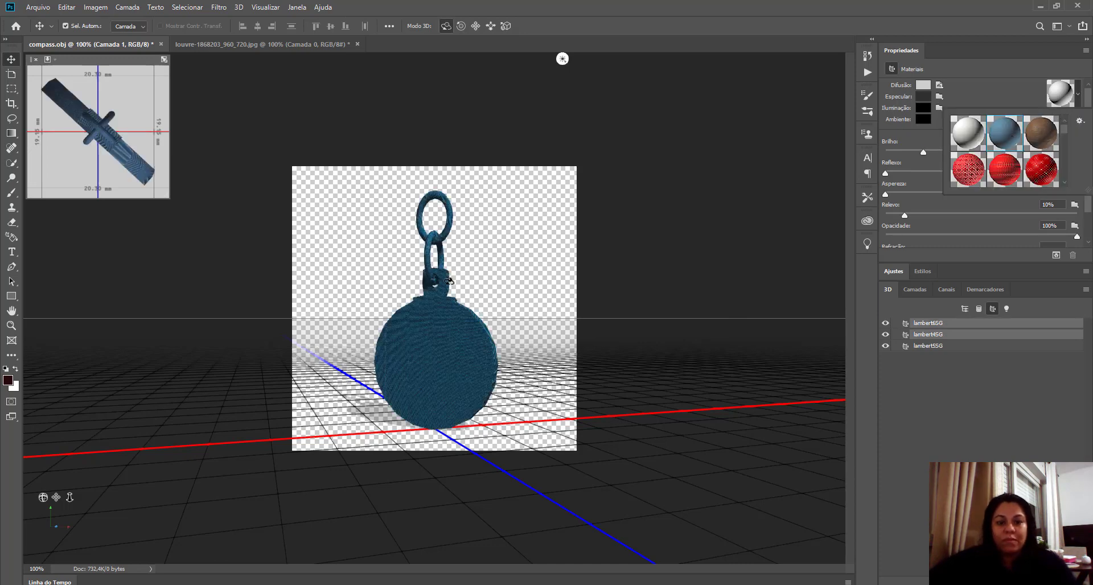
# Show the compass's dial side and apply the brown leather preset to its lambert5SG material
pyautogui.click(425, 280)
pyautogui.moveTo(444, 230); pyautogui.dragTo(134, 253)
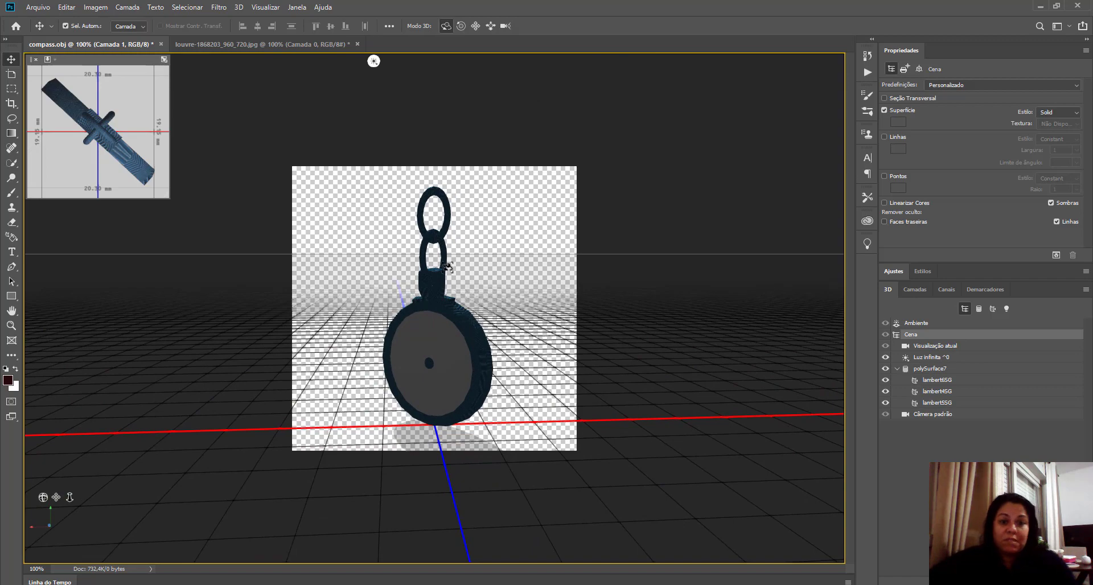
pyautogui.moveTo(450, 212)
pyautogui.mouseDown()
pyautogui.moveTo(464, 197)
pyautogui.moveTo(465, 209)
pyautogui.mouseUp()
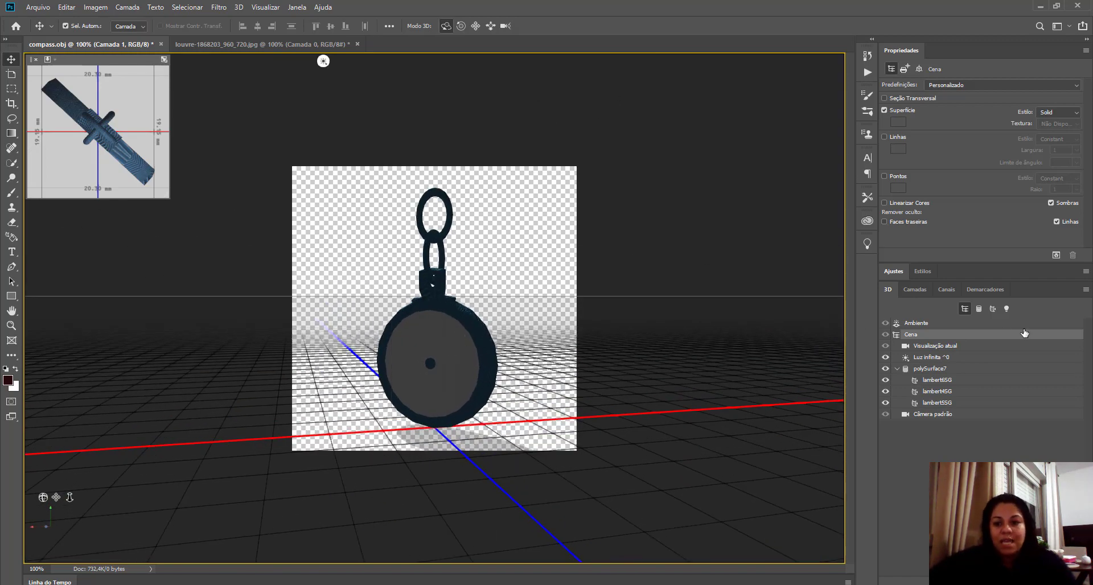
pyautogui.click(993, 310)
pyautogui.click(971, 335)
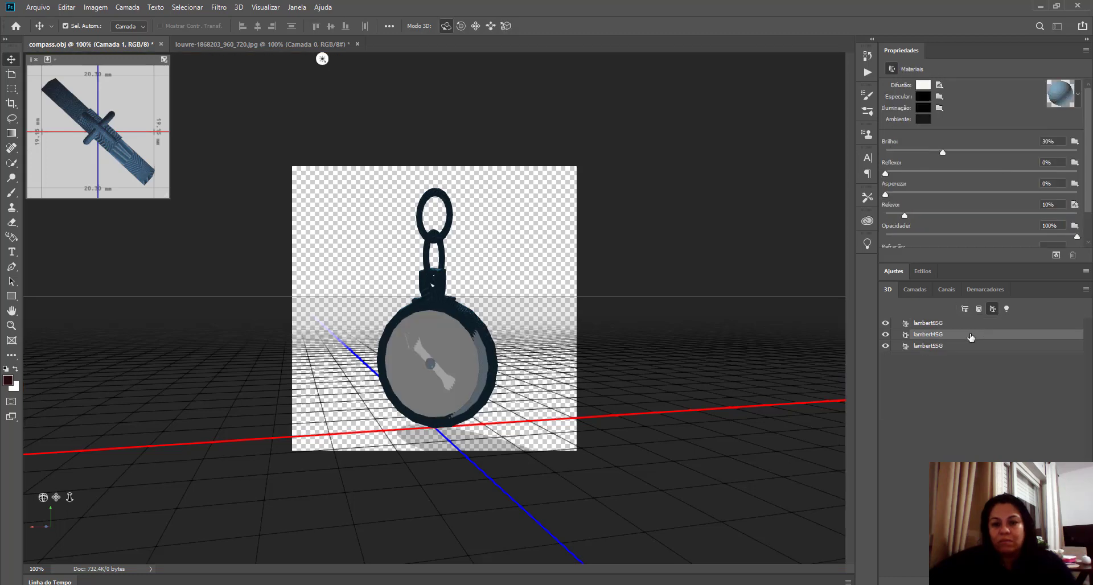
pyautogui.click(973, 347)
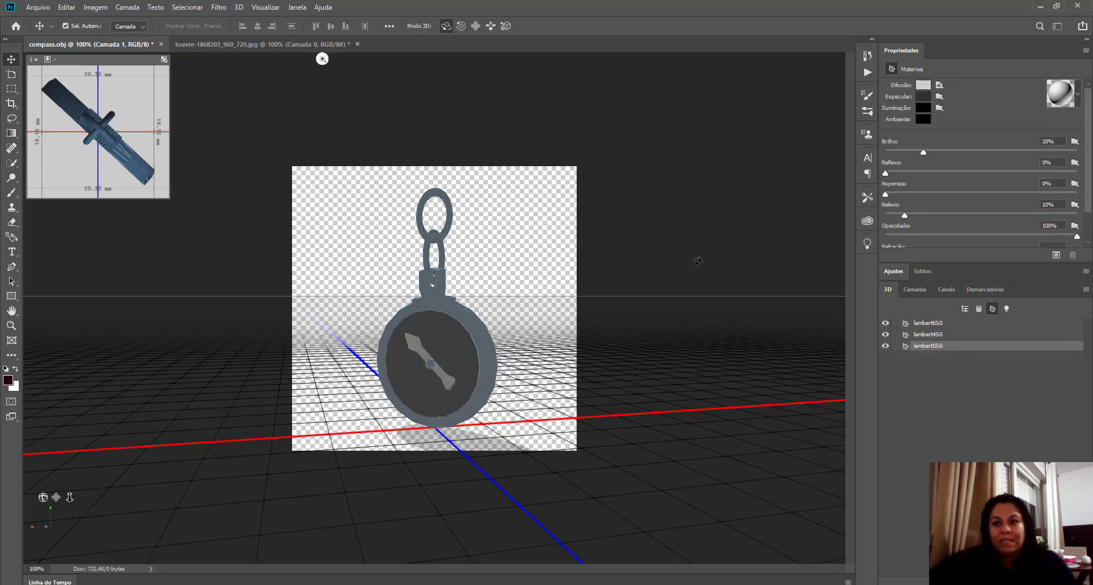
pyautogui.click(1078, 94)
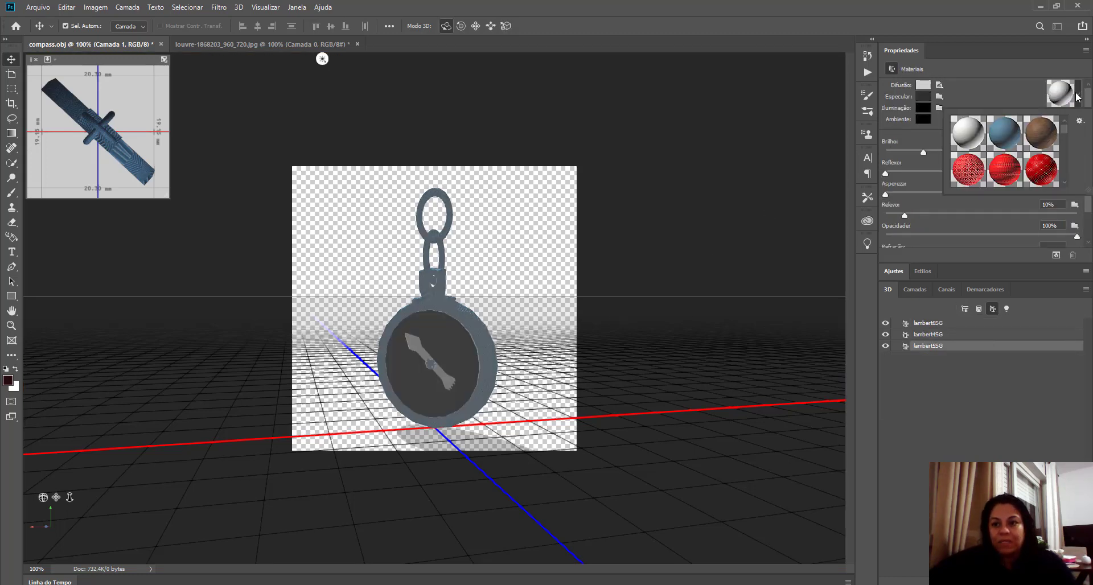
pyautogui.click(1048, 138)
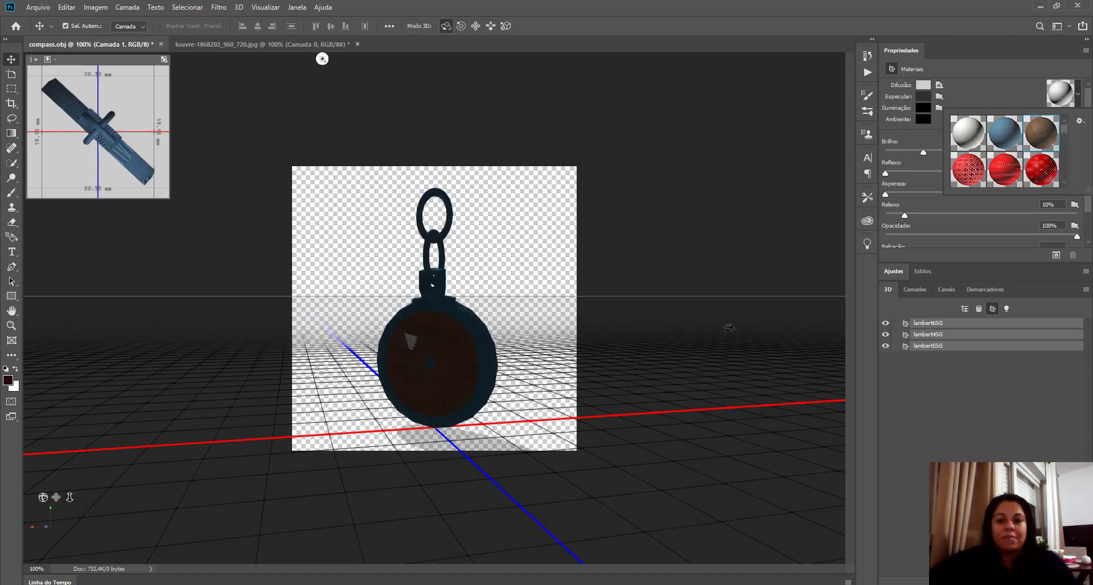
# Compare which parts of the compass use the lambert5SG and lambert4SG materials, and view the diffuse texture options of lambert4SG
pyautogui.click(951, 345)
pyautogui.click(948, 335)
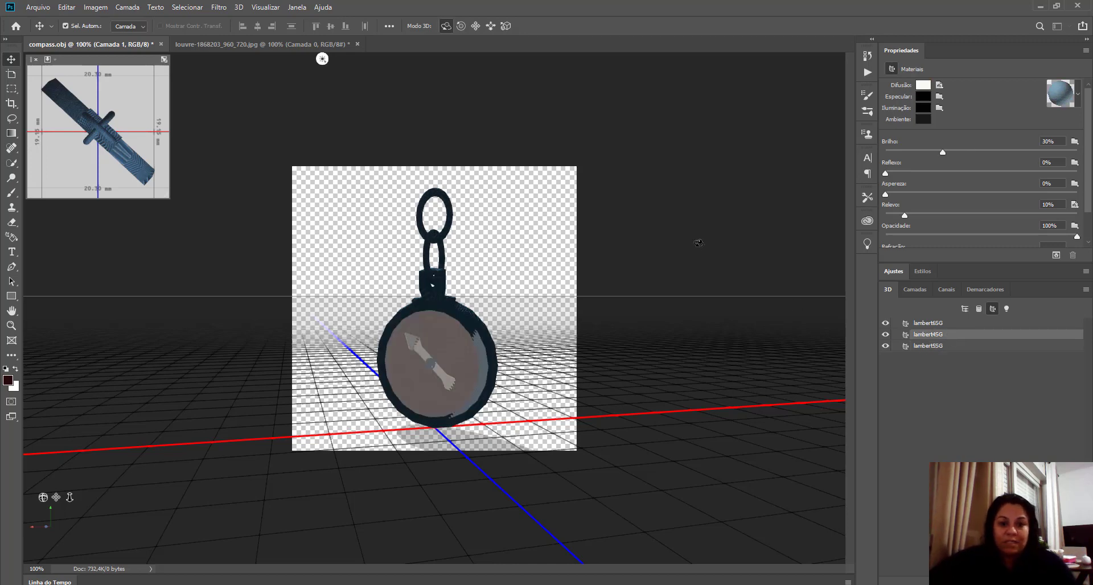
pyautogui.click(960, 344)
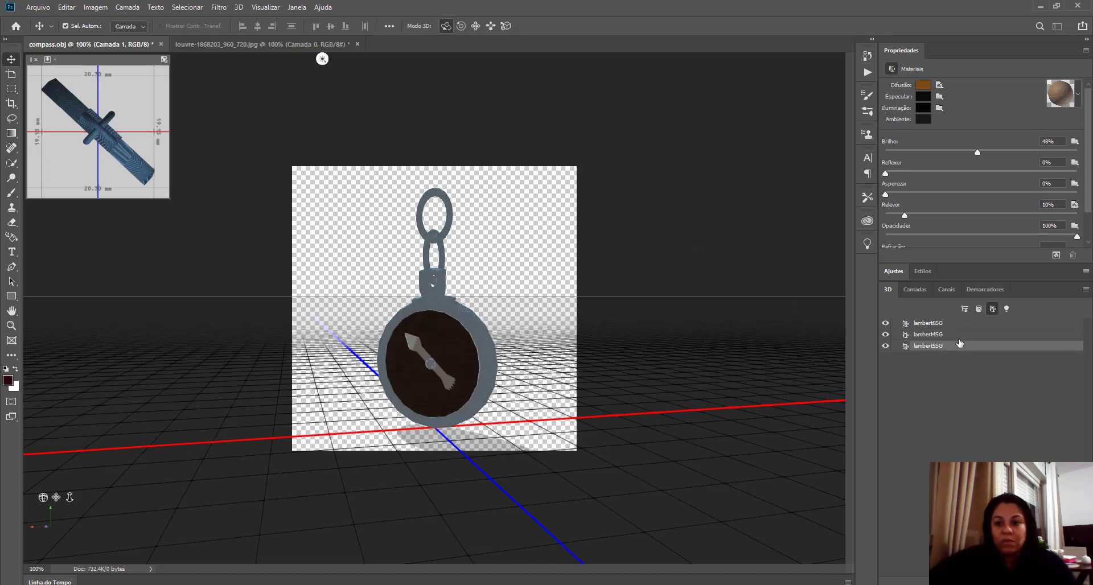
pyautogui.click(959, 335)
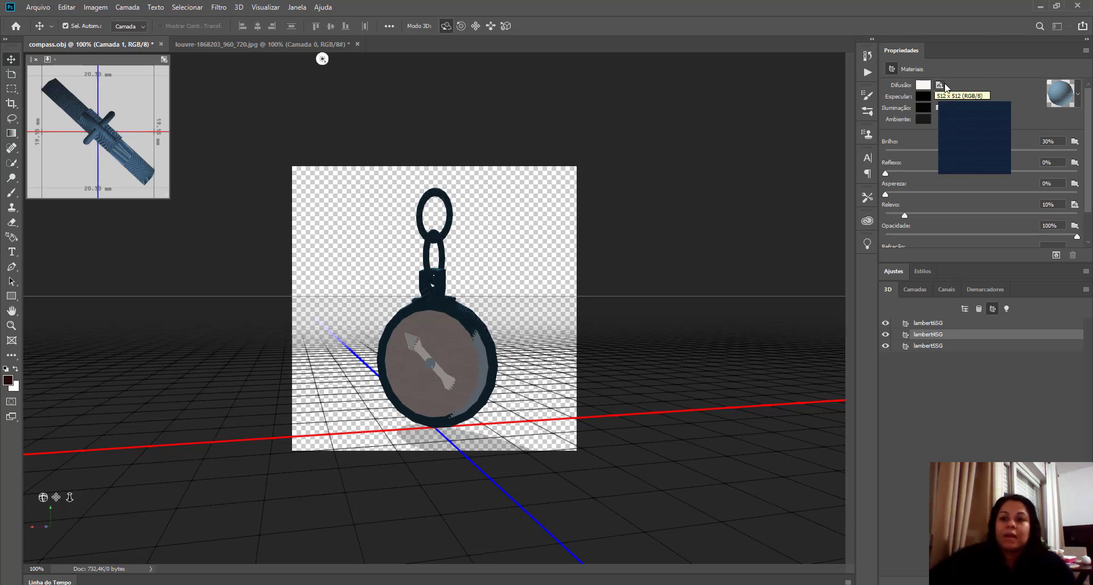
pyautogui.click(939, 85)
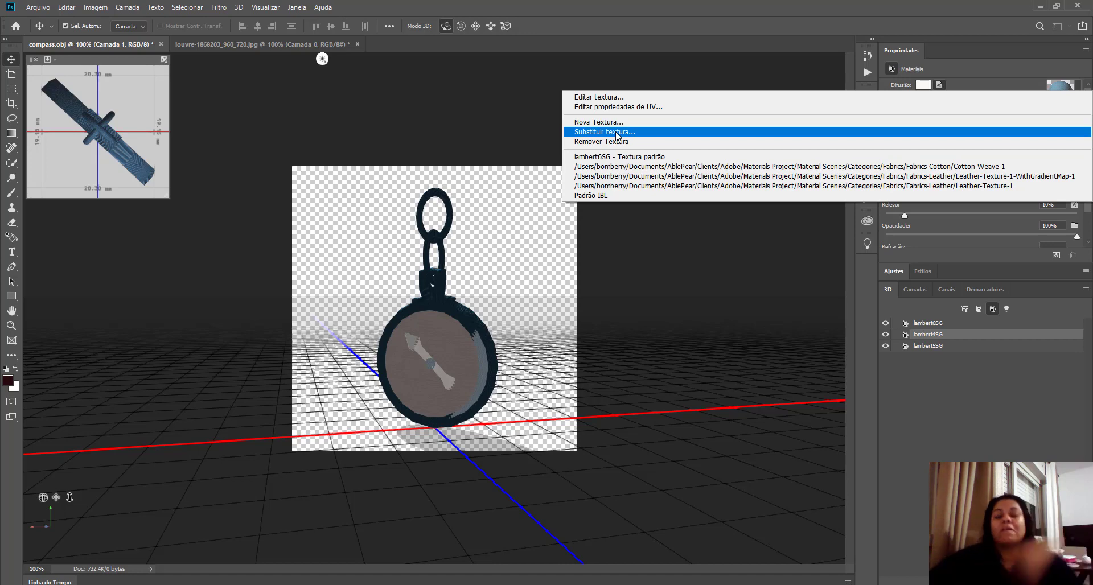
pyautogui.click(493, 116)
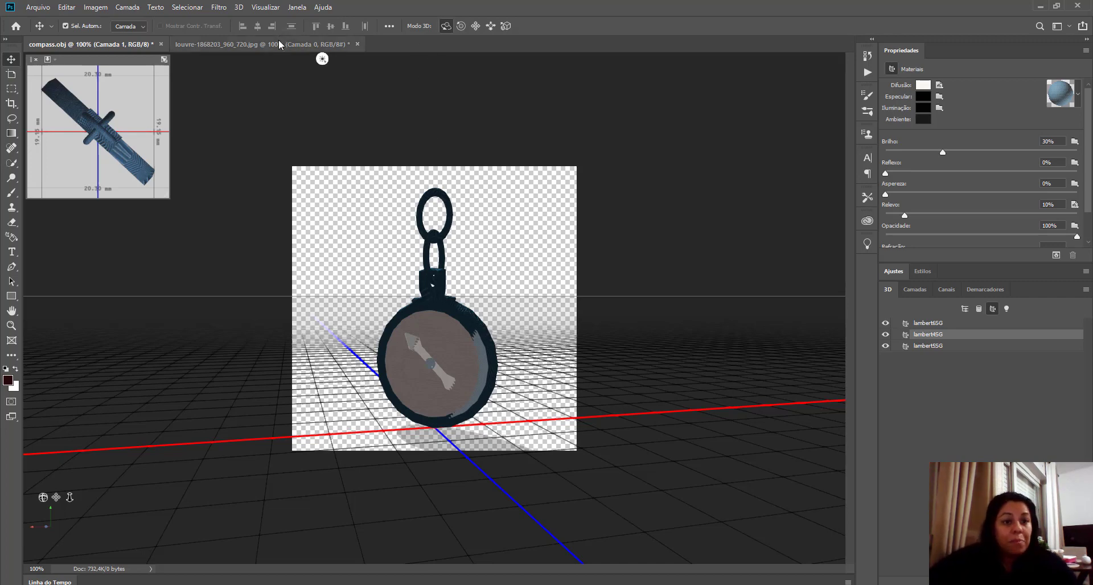
pyautogui.click(447, 208)
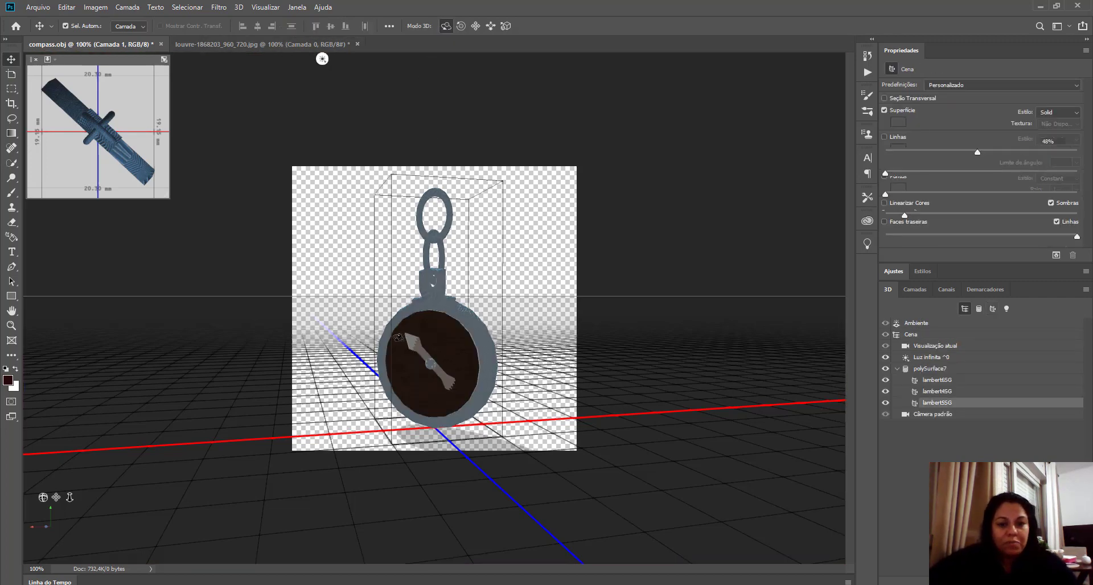
pyautogui.click(447, 208)
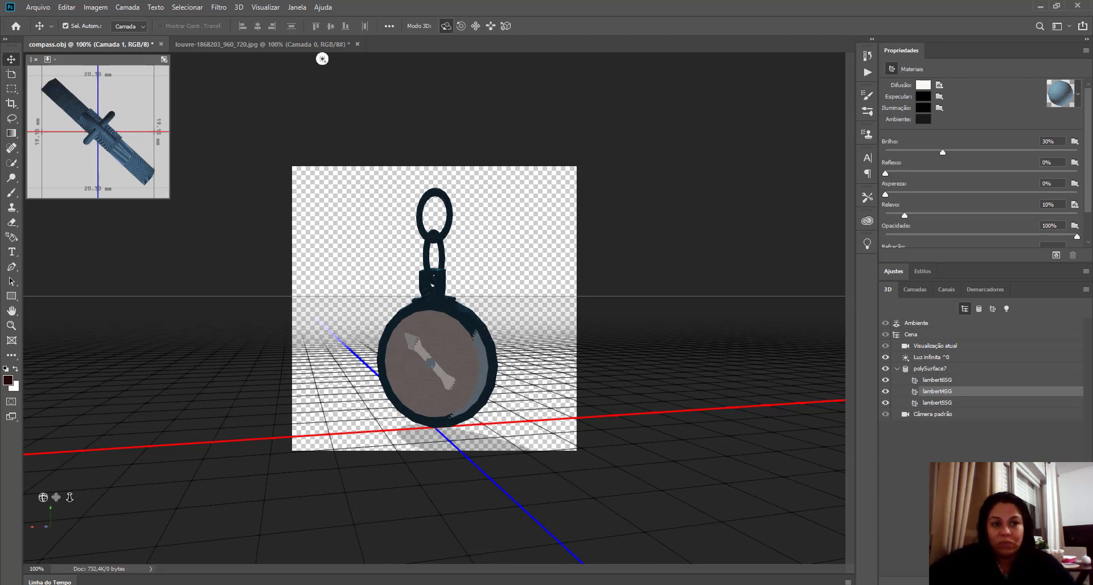
# Switch to the louvre-1868203_960_720.jpg document, compare its layers, and select the Camada 0 photo layer
pyautogui.click(277, 44)
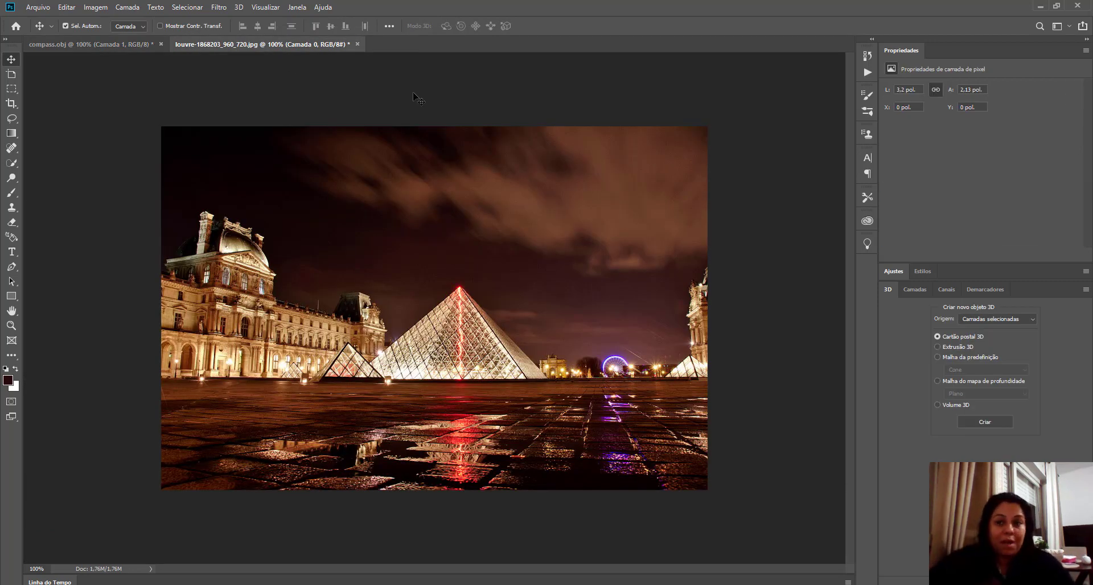
pyautogui.click(918, 289)
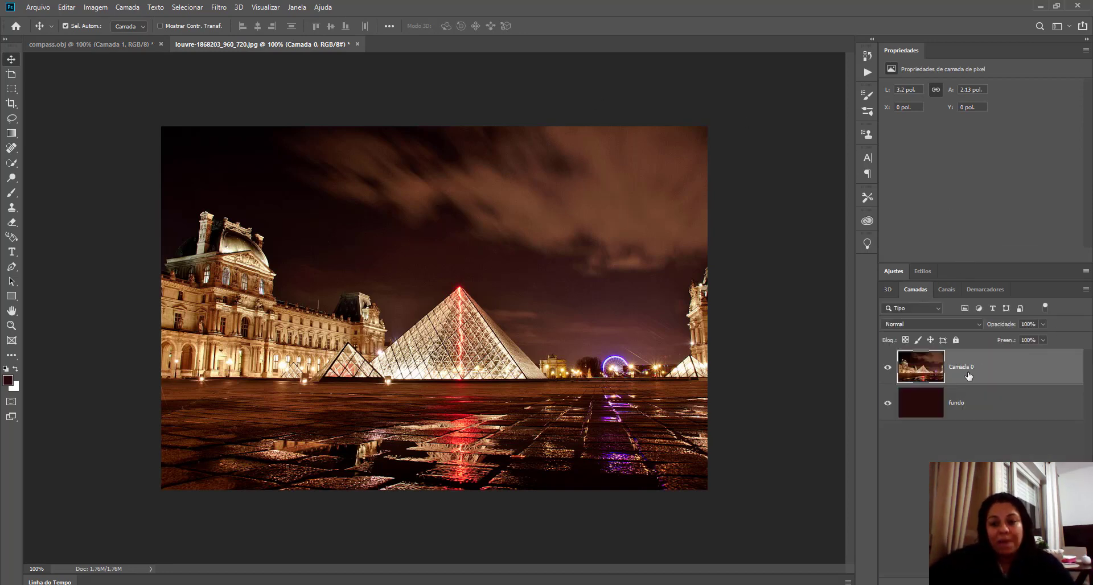
pyautogui.click(970, 405)
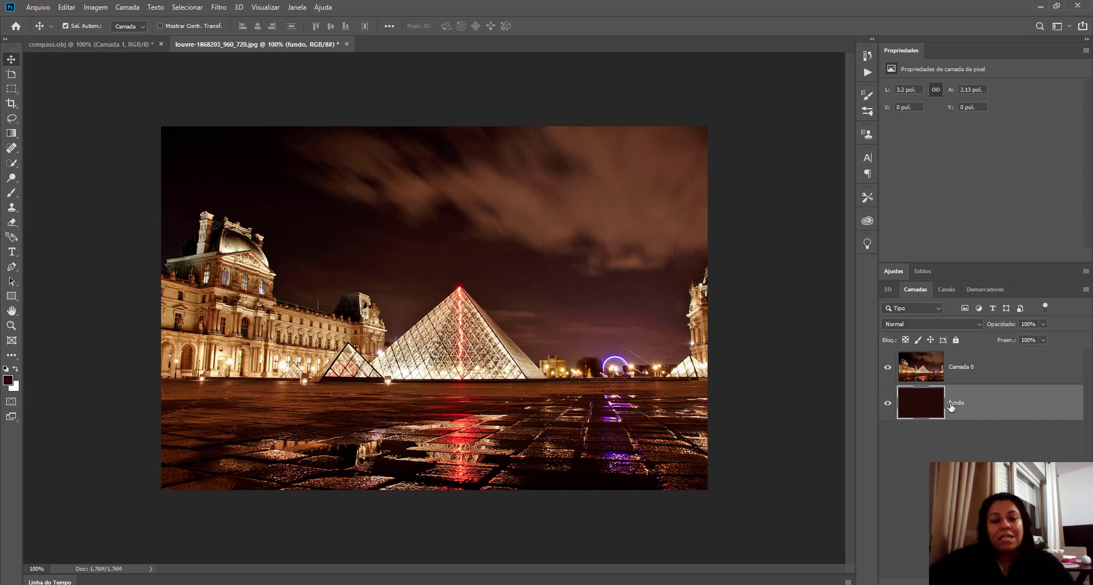
pyautogui.click(967, 371)
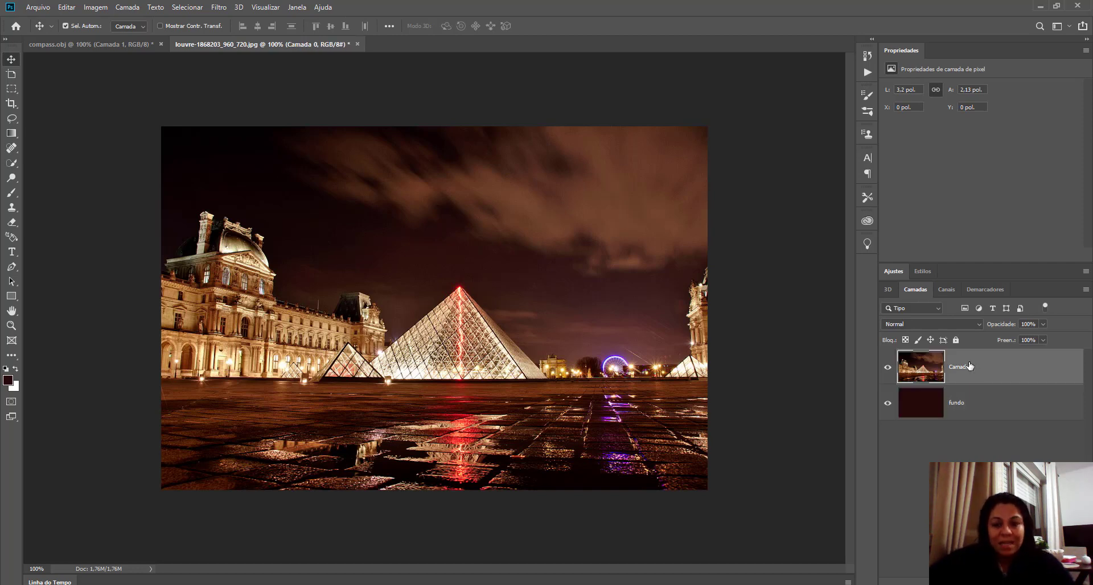
# Create a 3D ring (Anel) preset mesh from the Camada 0 photo layer, keeping the embedded colour profile
pyautogui.click(889, 290)
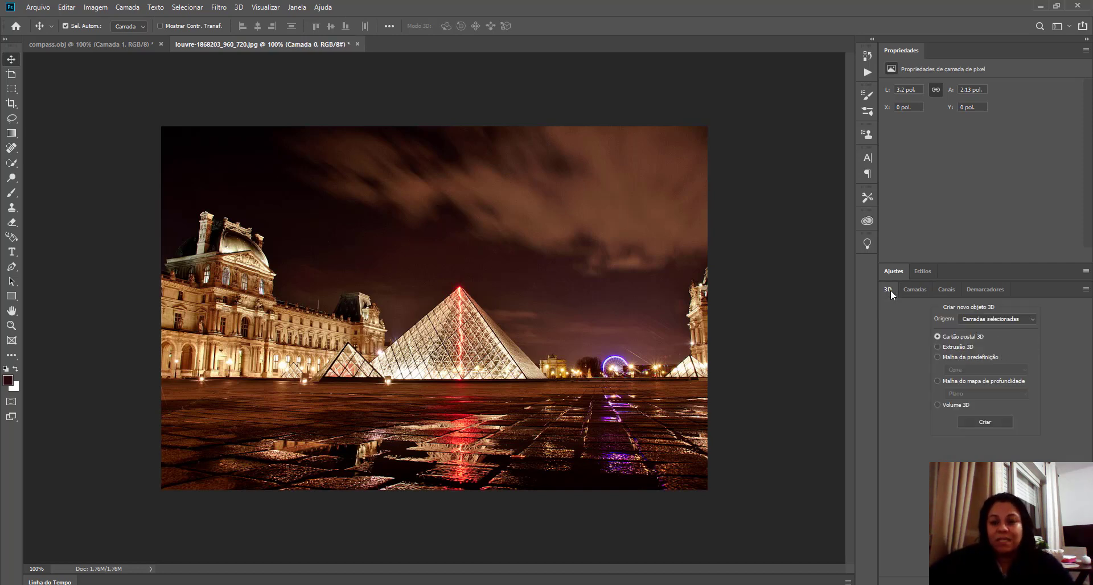
pyautogui.click(964, 360)
pyautogui.click(1024, 371)
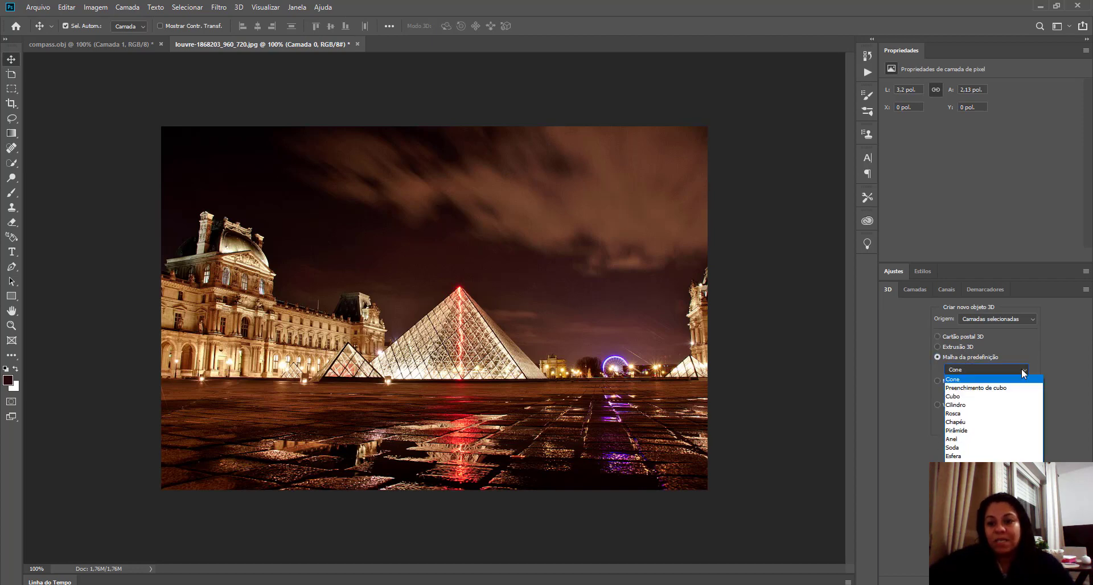
pyautogui.click(965, 439)
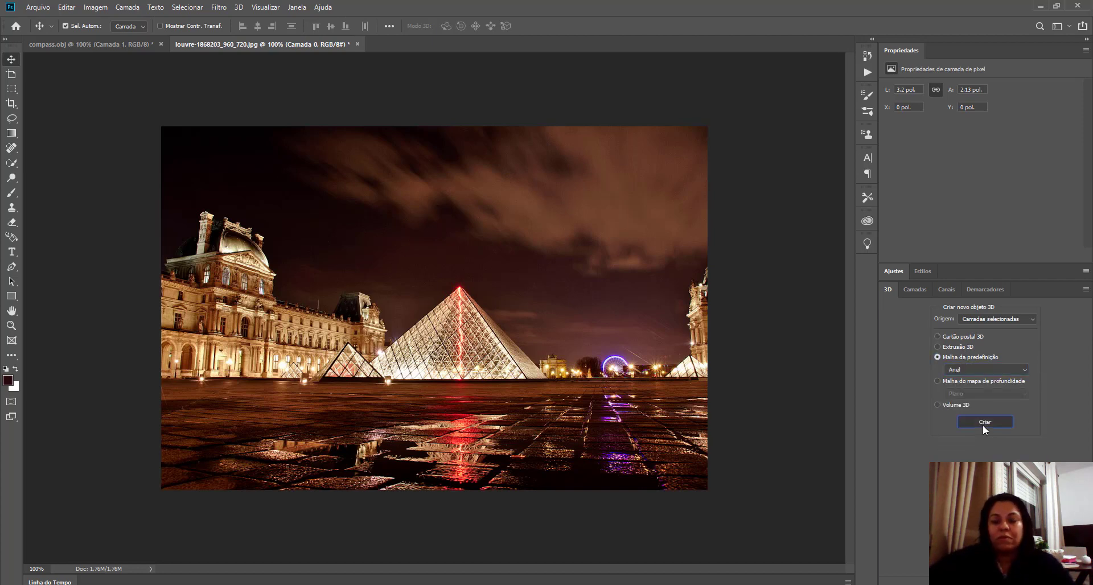
pyautogui.click(983, 423)
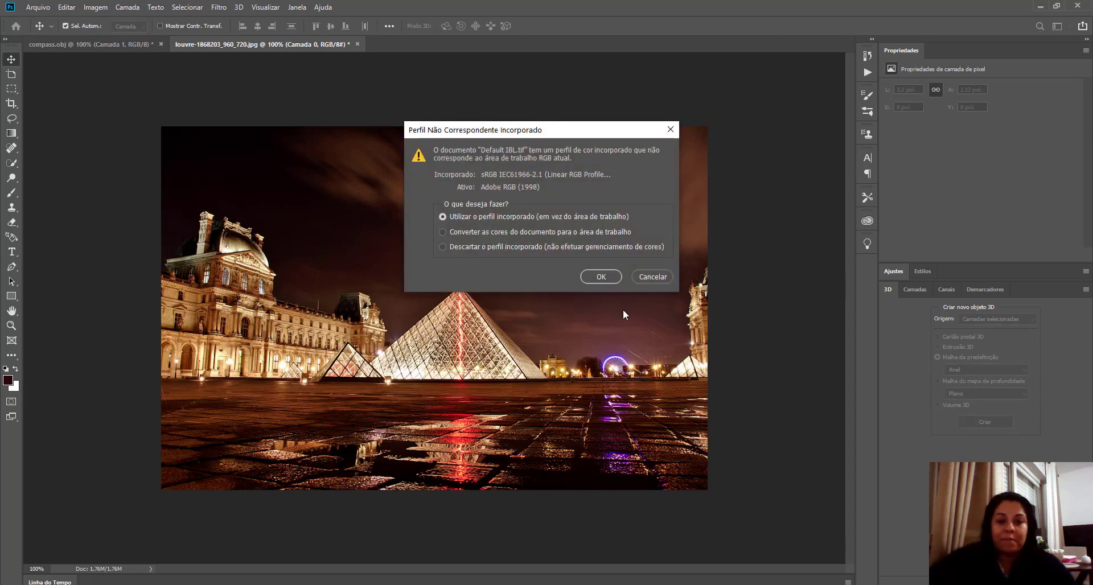
pyautogui.click(598, 276)
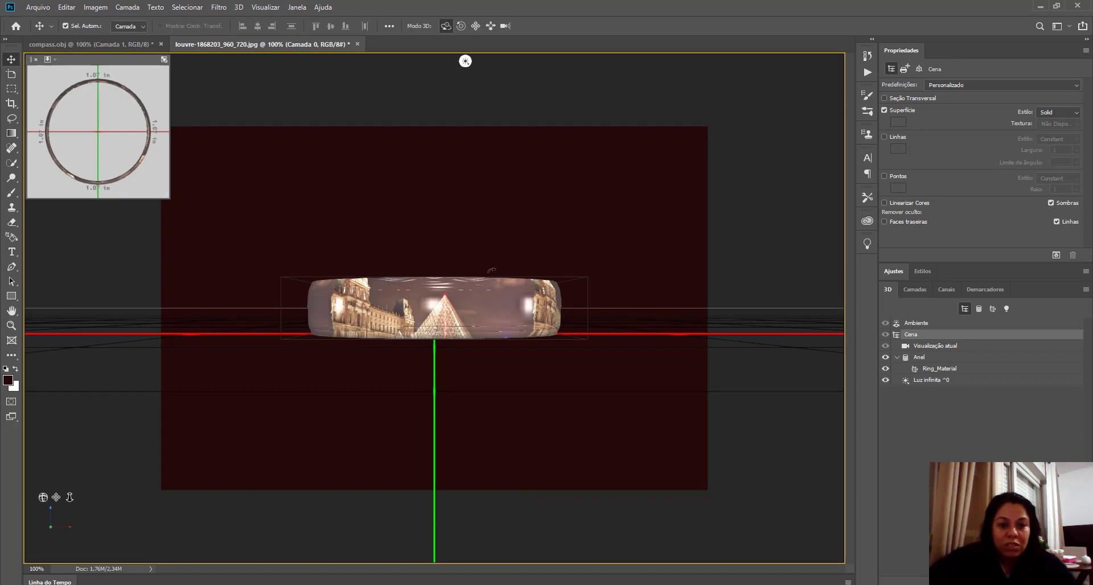
# Orbit and slide the 3D camera to view the photo-textured ring obliquely from above
pyautogui.moveTo(490, 274); pyautogui.dragTo(616, 328)
pyautogui.moveTo(513, 264); pyautogui.dragTo(468, 217)
pyautogui.click(476, 25)
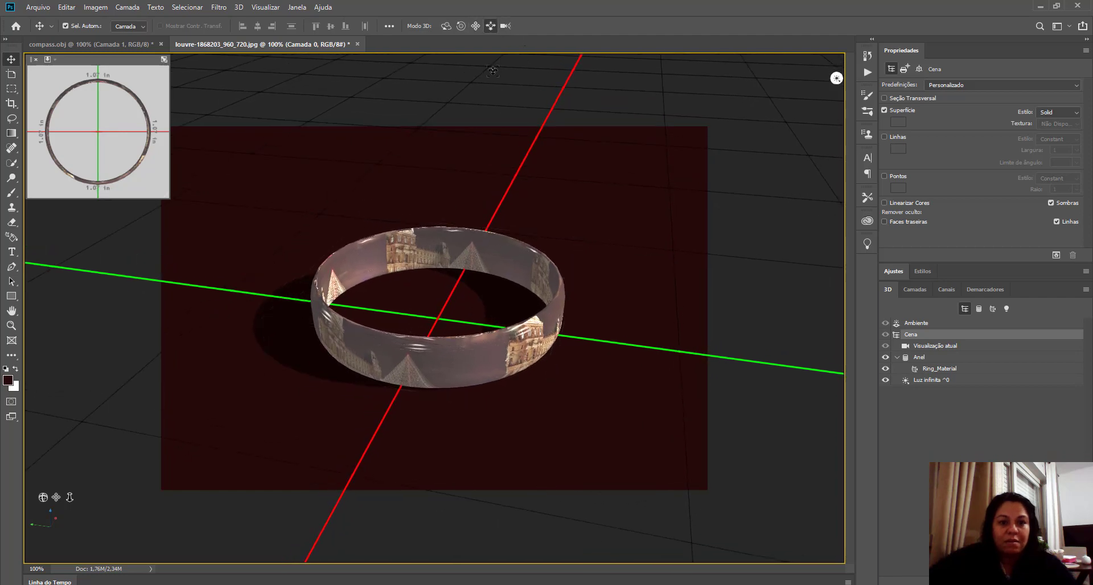
pyautogui.moveTo(455, 236)
pyautogui.mouseDown()
pyautogui.moveTo(456, 178)
pyautogui.moveTo(443, 246)
pyautogui.mouseUp()
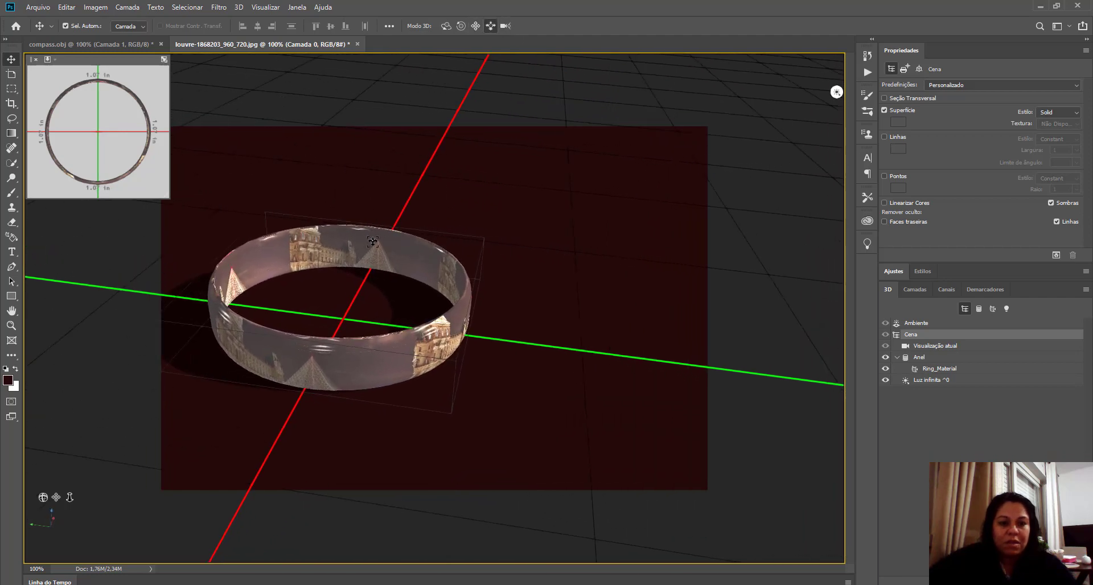
pyautogui.moveTo(341, 260); pyautogui.dragTo(396, 247)
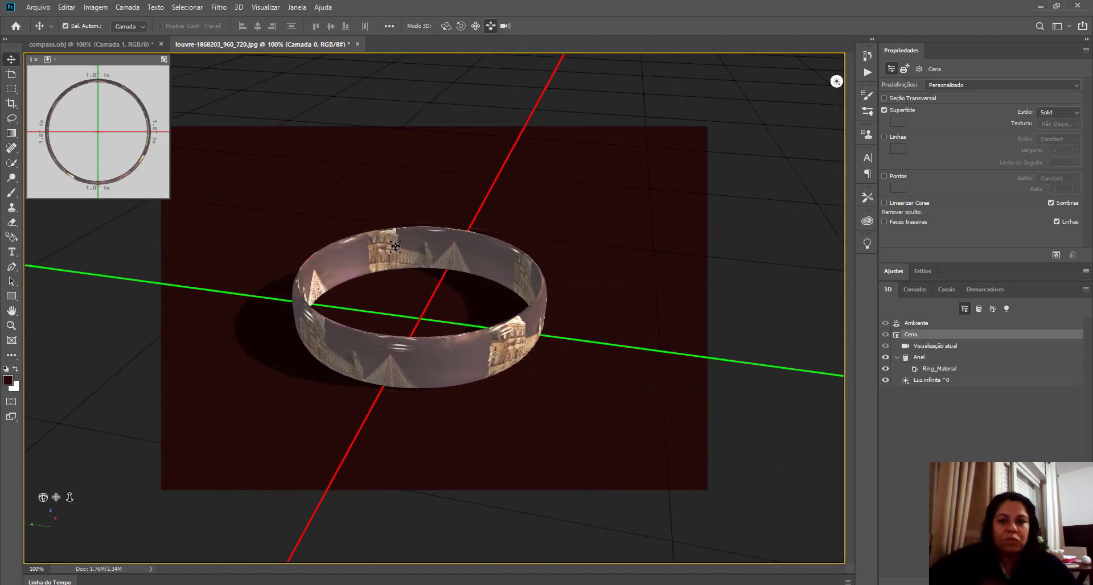
# Rotate the scene's infinite light to shine from the opposite side of the ring, and deselect it
pyautogui.click(838, 82)
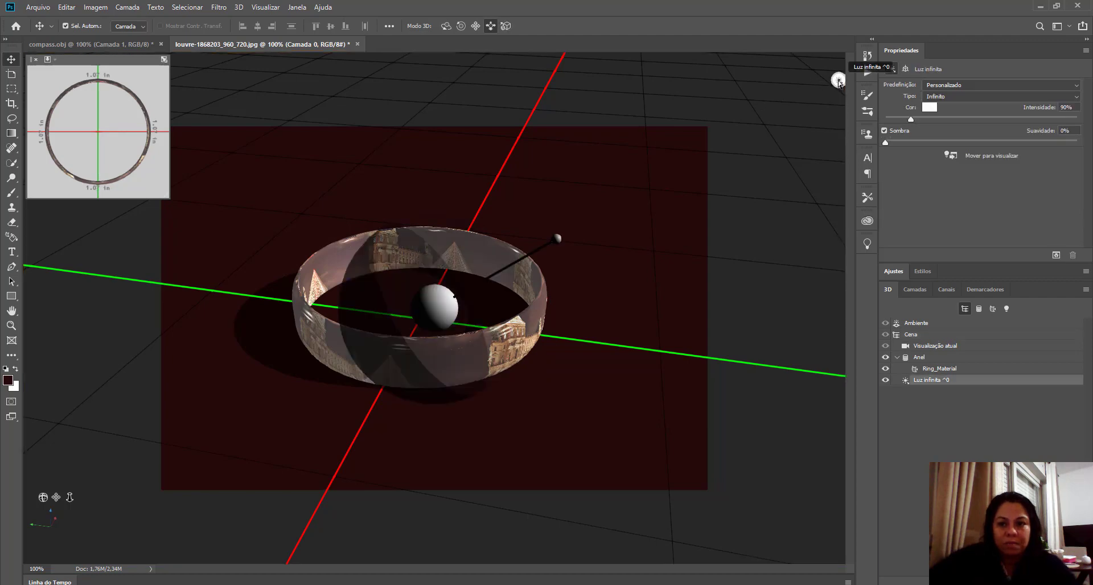
pyautogui.moveTo(544, 231)
pyautogui.mouseDown()
pyautogui.moveTo(205, 171)
pyautogui.moveTo(347, 208)
pyautogui.moveTo(298, 176)
pyautogui.mouseUp()
pyautogui.click(566, 227)
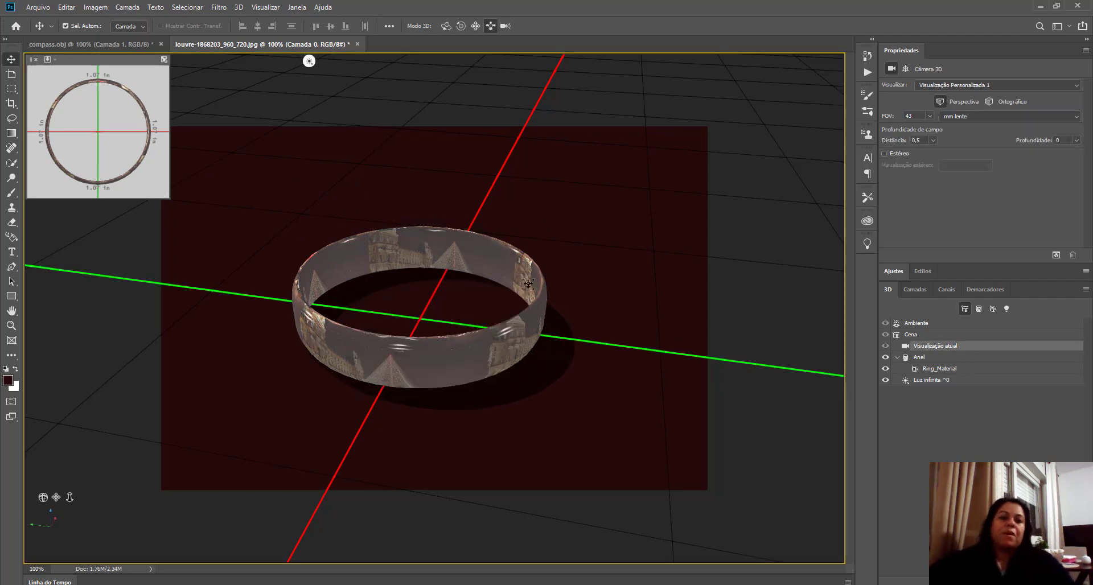
# Check the ring's mesh selection, filter the scene by materials, and examine the Ring_Material properties down to refraction
pyautogui.click(507, 329)
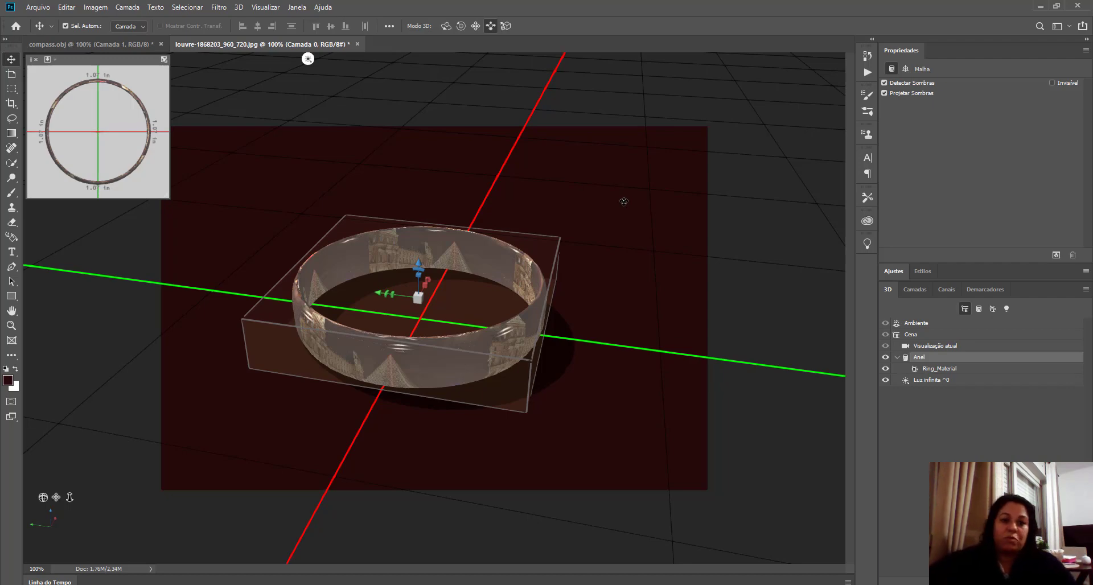
pyautogui.click(541, 297)
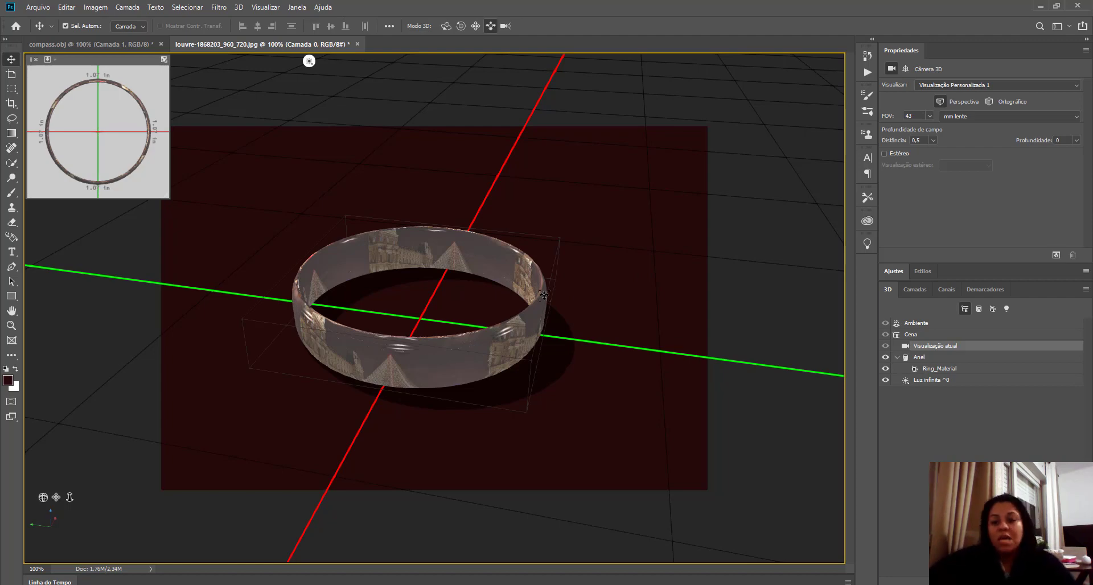
pyautogui.click(994, 310)
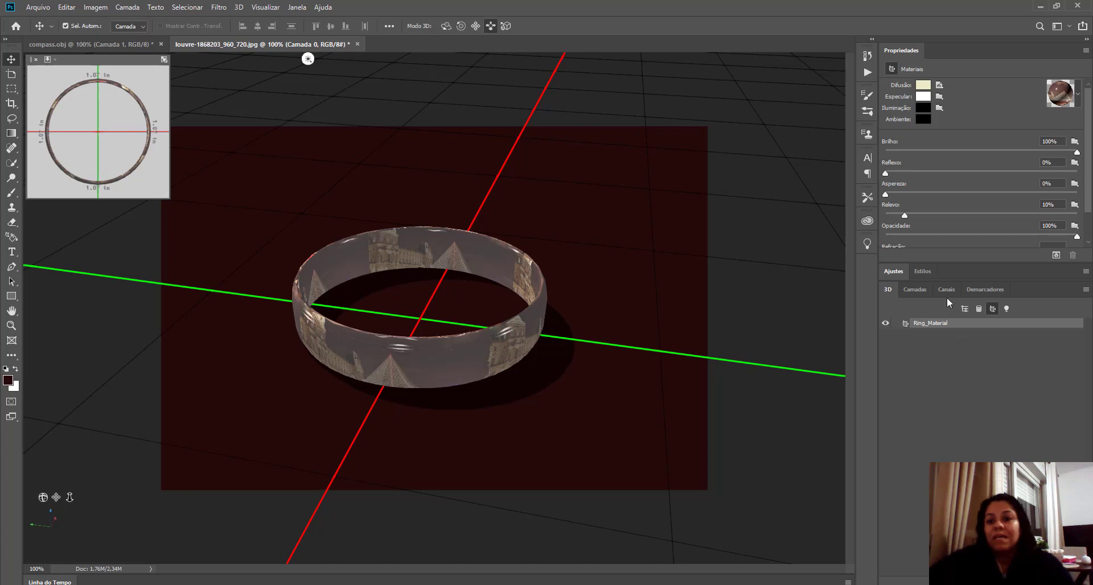
pyautogui.scroll(-2, 1089, 169)
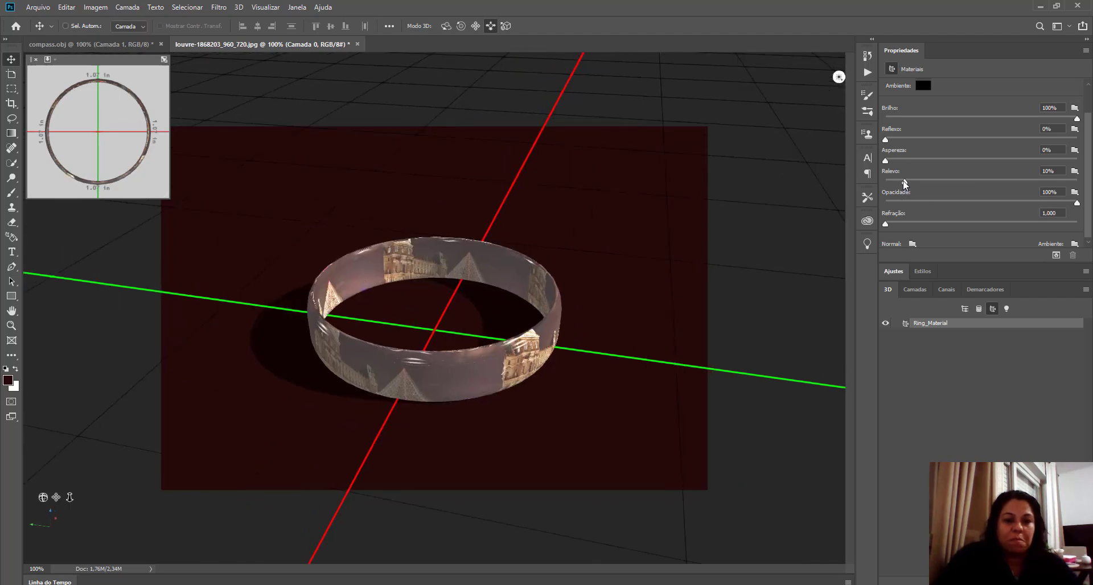
# Undo the 3D edits and the conversion of the Louvre photo into a ring
pyautogui.hotkey('ctrl', 'z')
pyautogui.hotkey('ctrl', 'z')
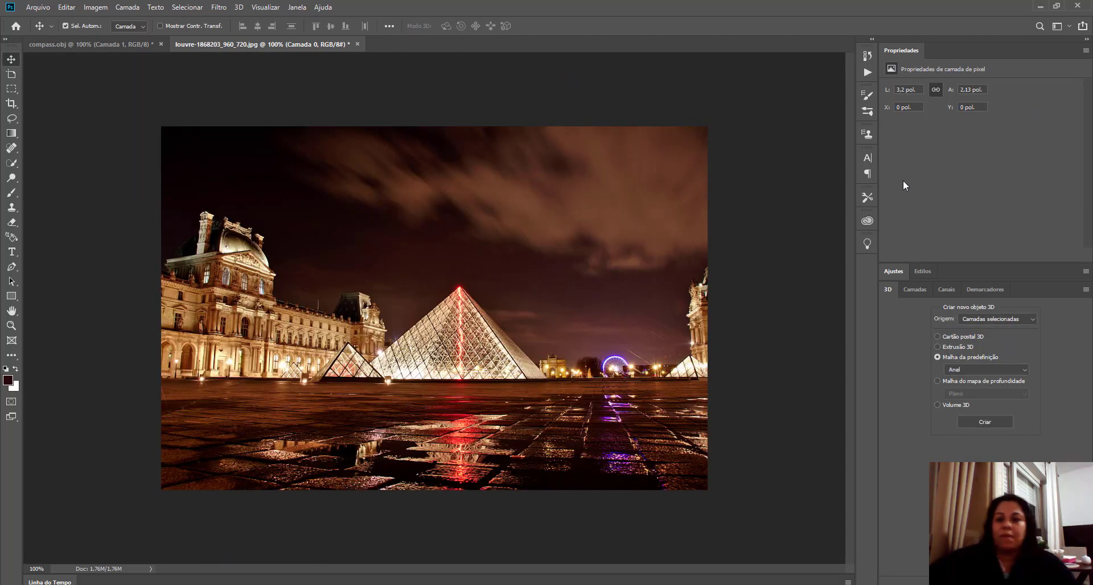
# Add a new layer above Camada 0 and fill it with a light violet-blue foreground colour
pyautogui.click(924, 289)
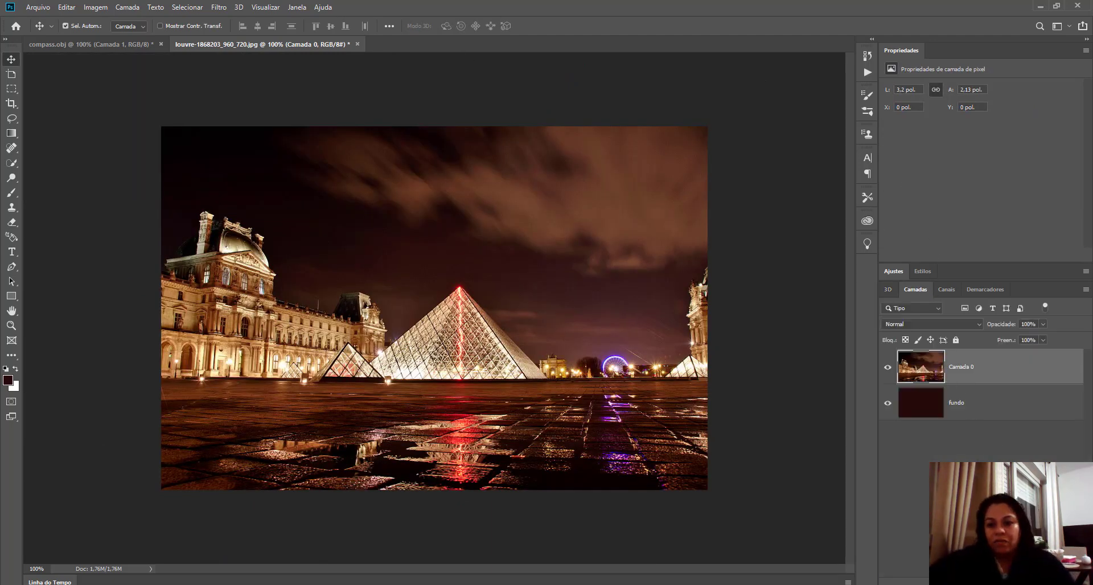
pyautogui.hotkey('ctrl', 'shift', 'alt', 'n')
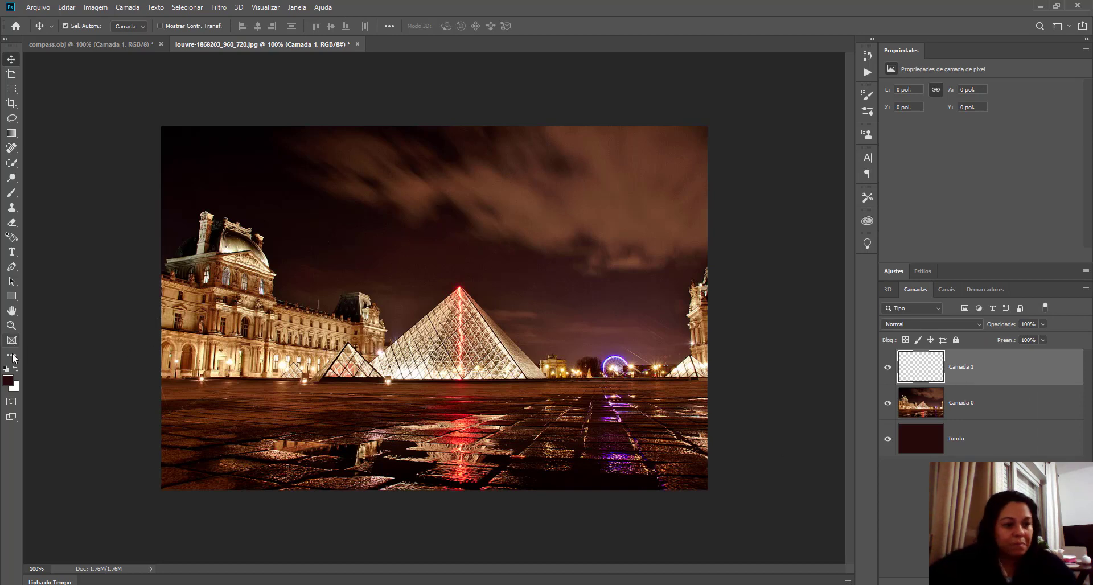
pyautogui.click(8, 379)
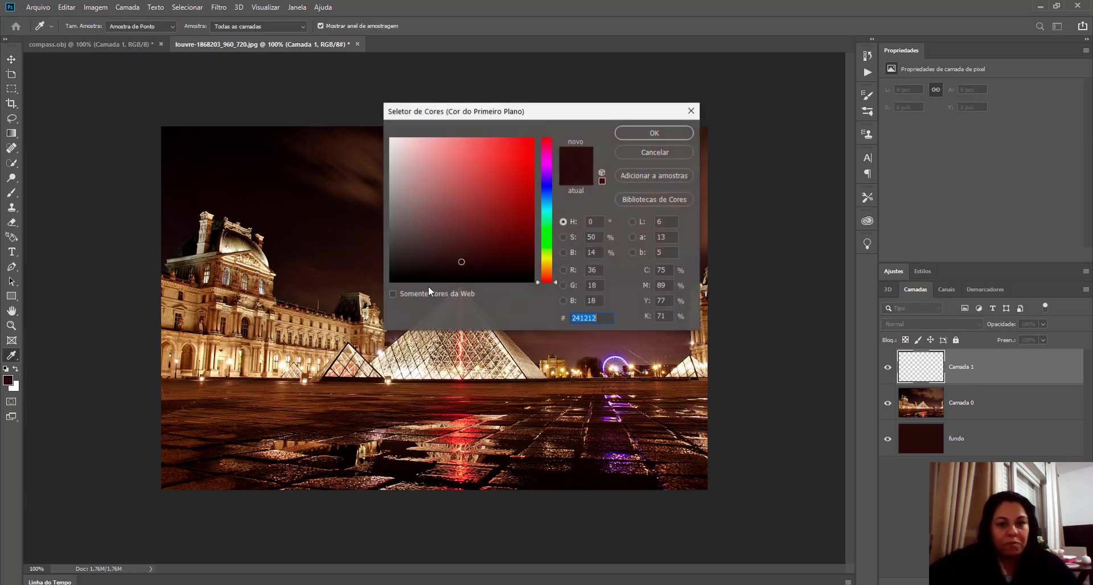
pyautogui.click(542, 187)
pyautogui.moveTo(456, 171)
pyautogui.mouseDown()
pyautogui.moveTo(449, 155)
pyautogui.moveTo(458, 191)
pyautogui.mouseUp()
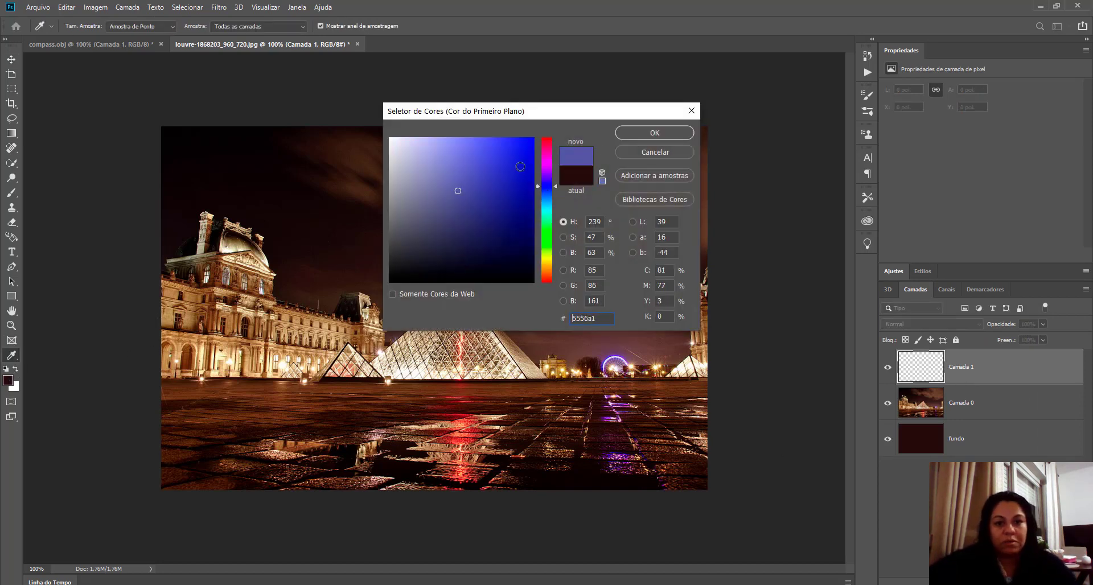
pyautogui.click(625, 132)
pyautogui.hotkey('alt', 'BackSpace')
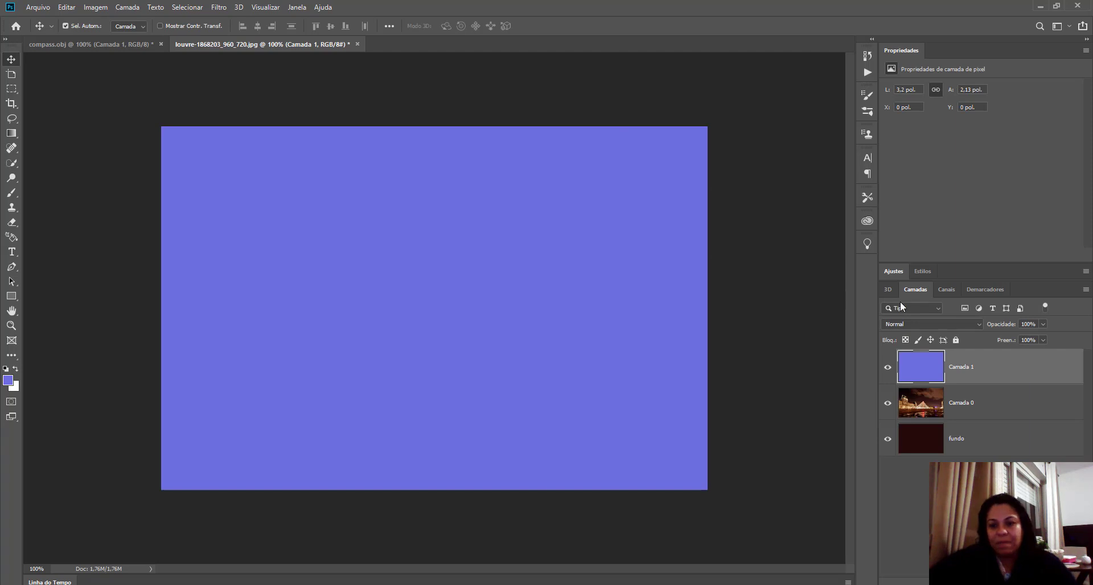
# Create a 3D ring (Anel) preset mesh from the violet-blue layer, keeping the embedded colour profile
pyautogui.click(888, 289)
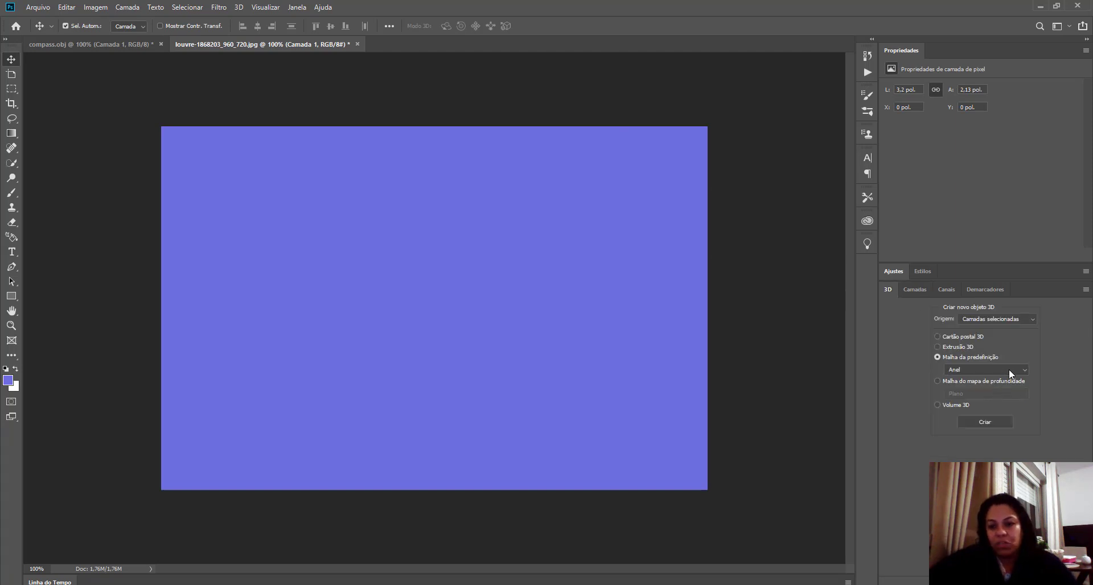
pyautogui.click(984, 422)
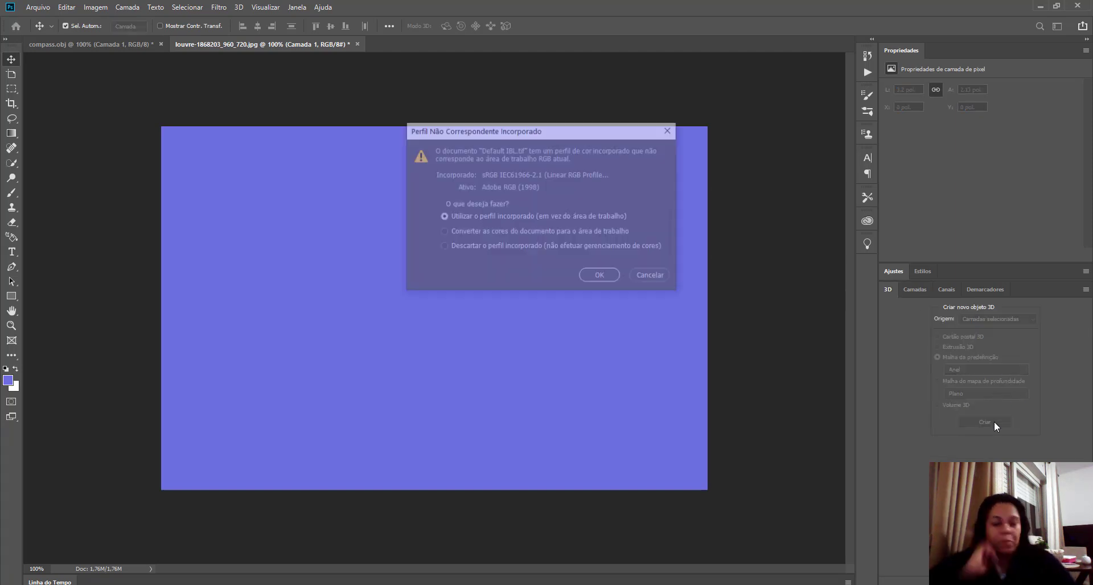
pyautogui.click(607, 277)
# Select the blue ring mesh, slide it slightly back in the scene, and view it at 200% zoom
pyautogui.click(487, 314)
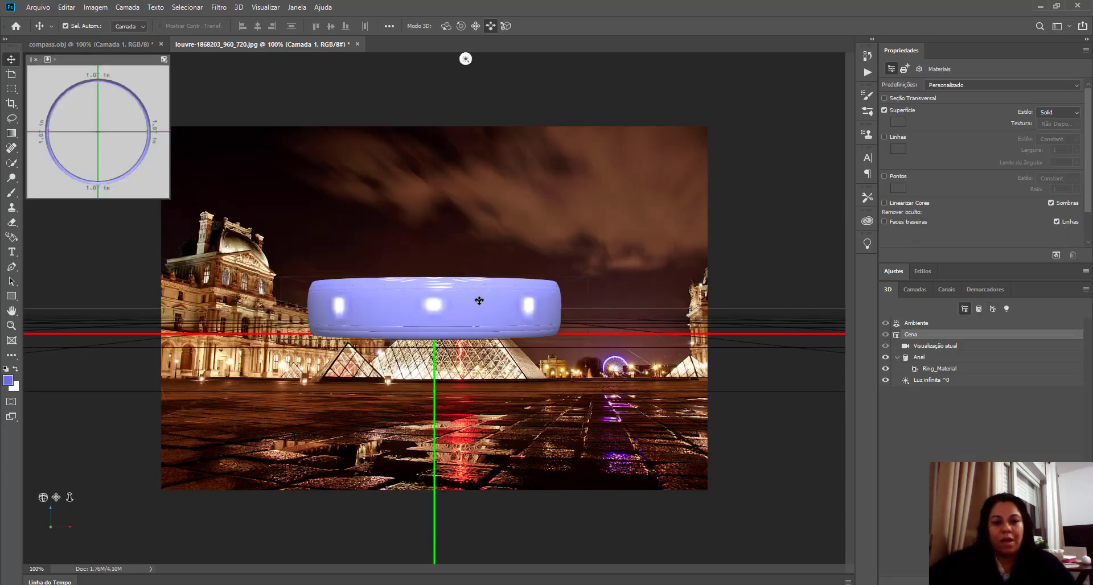
pyautogui.moveTo(433, 293); pyautogui.dragTo(393, 288)
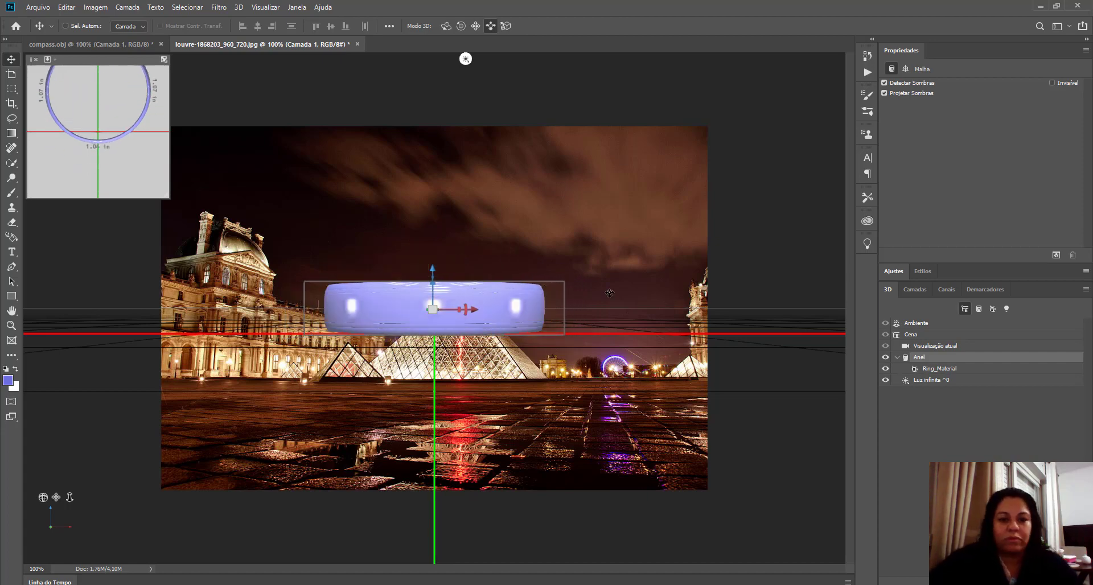
pyautogui.hotkey('ctrl', '+')
pyautogui.hotkey('ctrl', '+')
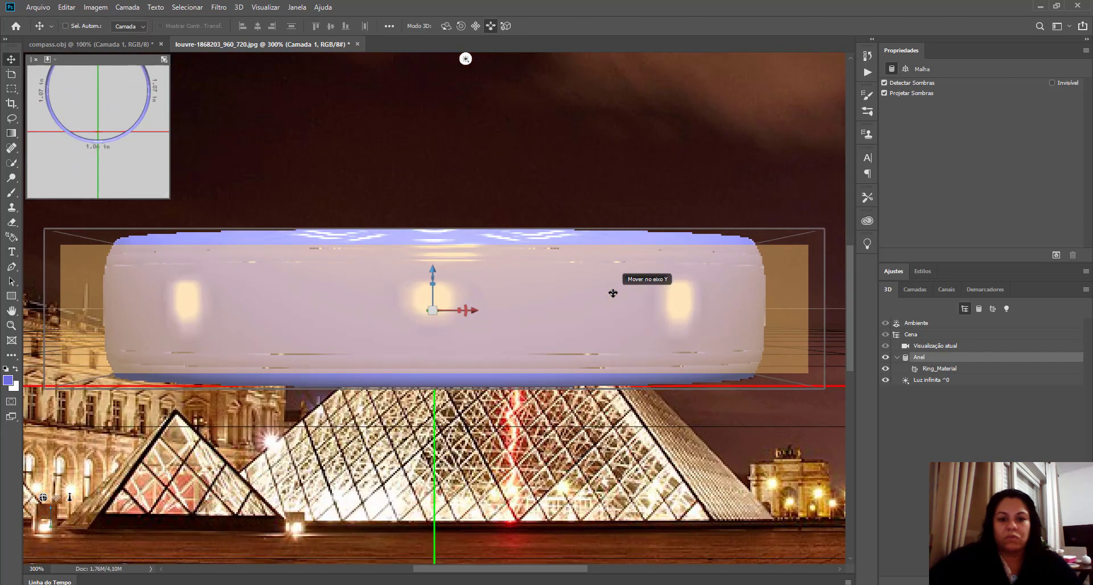
pyautogui.hotkey('ctrl', '-')
pyautogui.click(626, 288)
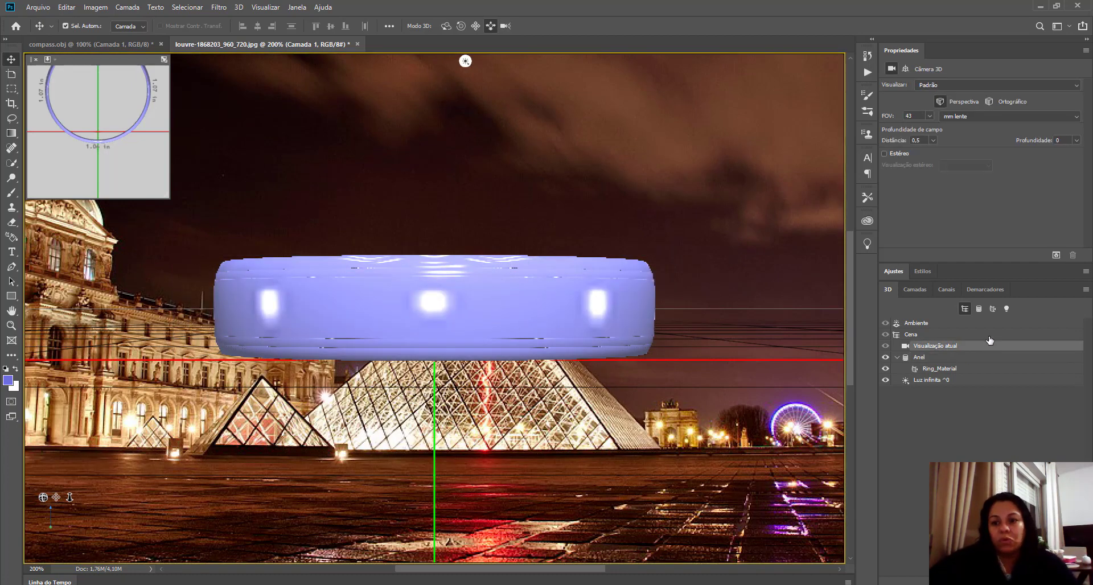
# Load the owl-50267_960_720 image as the Relevo texture of Ring_Material, leaving it without colour management
pyautogui.click(993, 309)
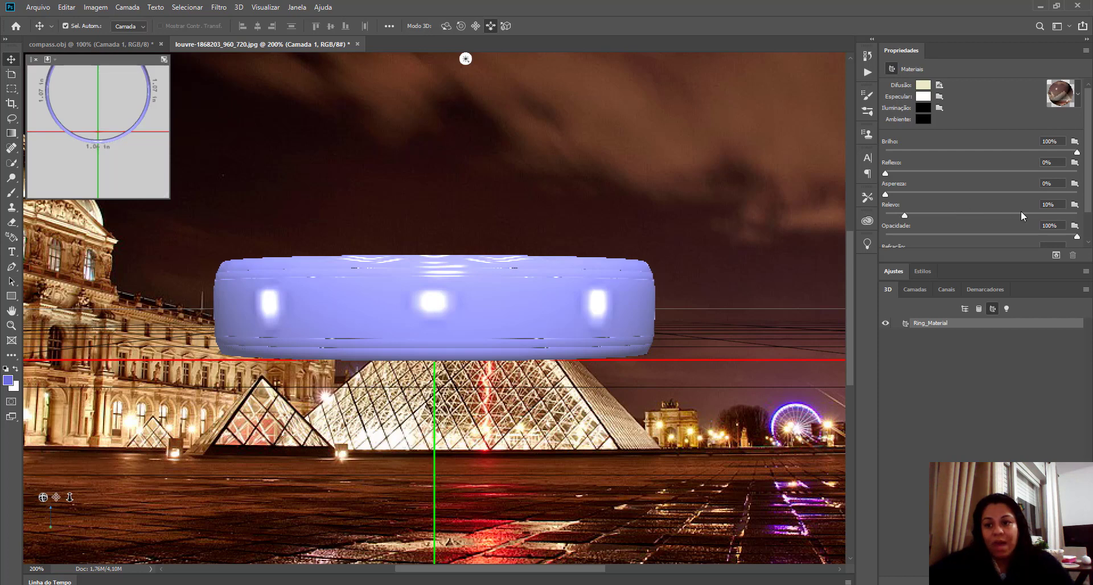
pyautogui.click(1075, 205)
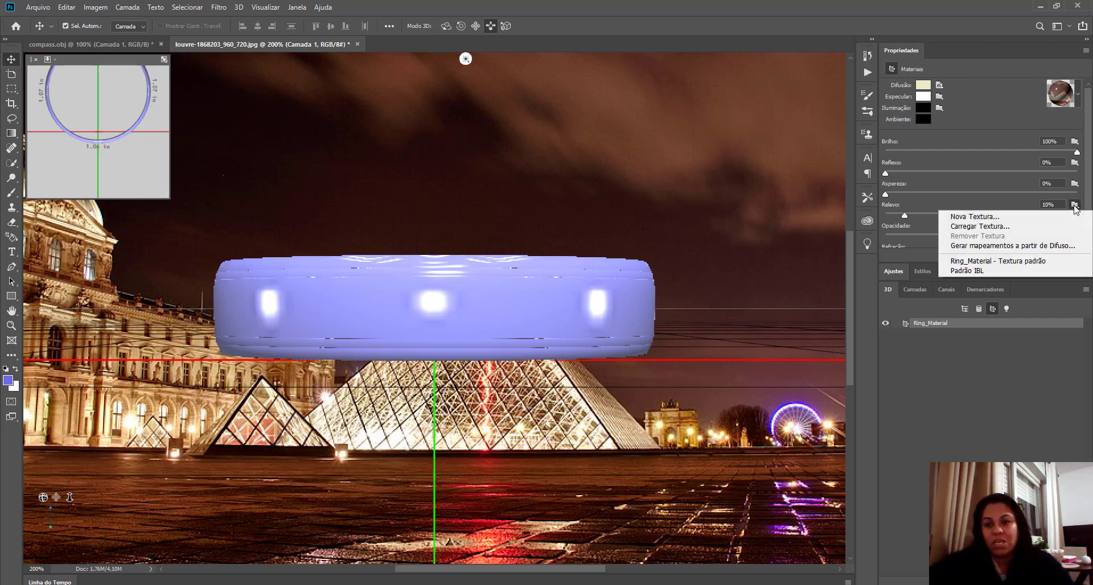
pyautogui.click(1001, 227)
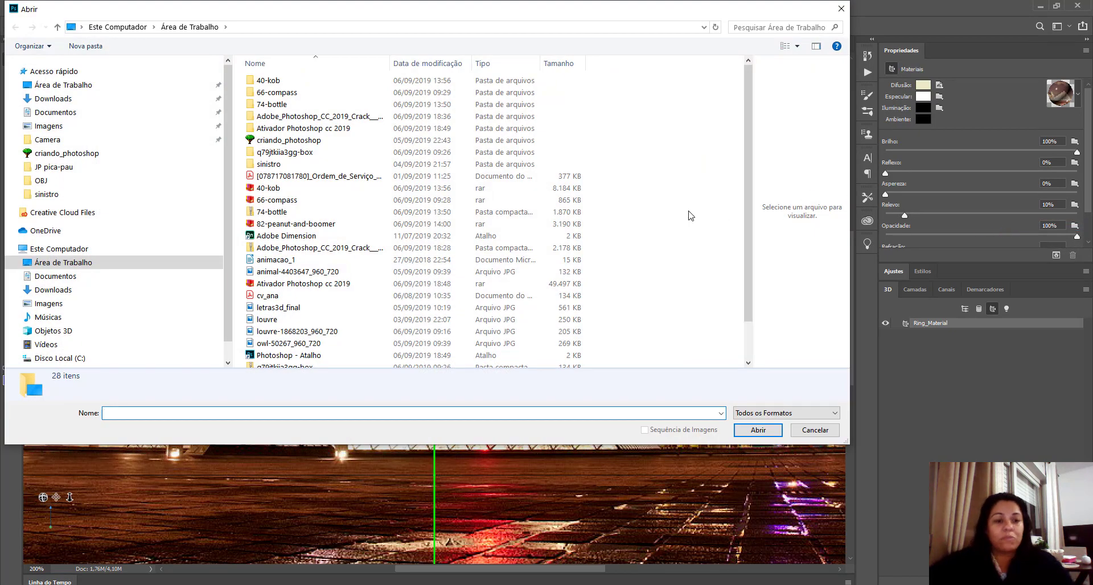
pyautogui.click(297, 335)
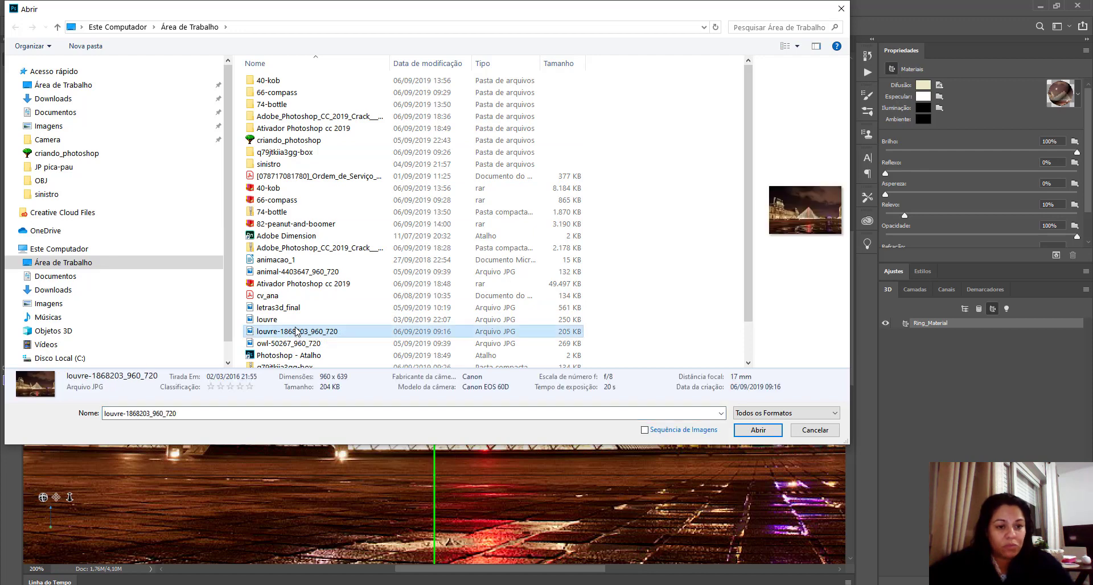
pyautogui.click(297, 272)
pyautogui.scroll(-1, 333, 310)
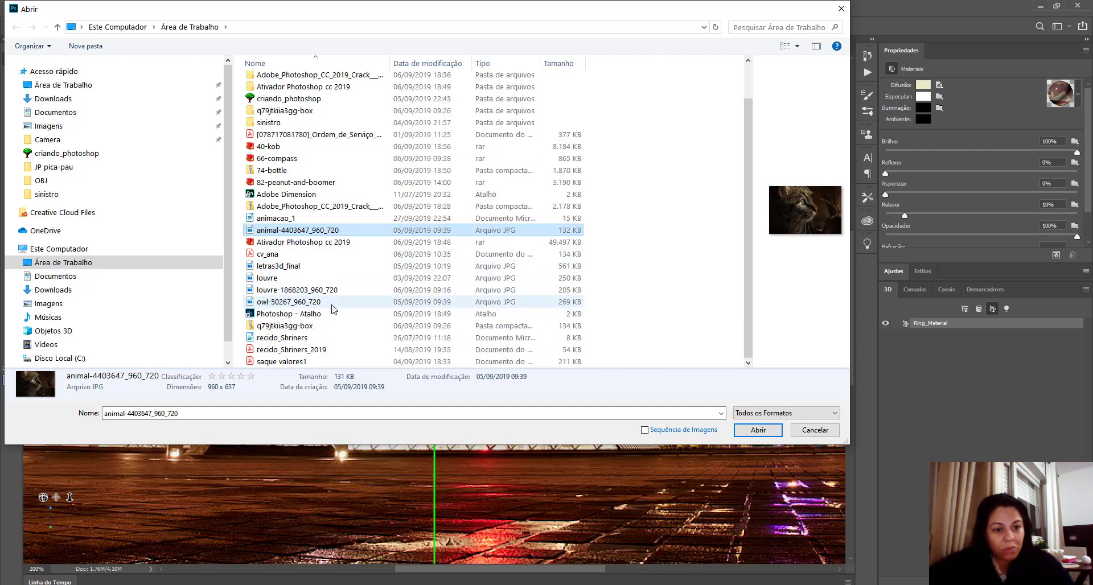
pyautogui.click(296, 306)
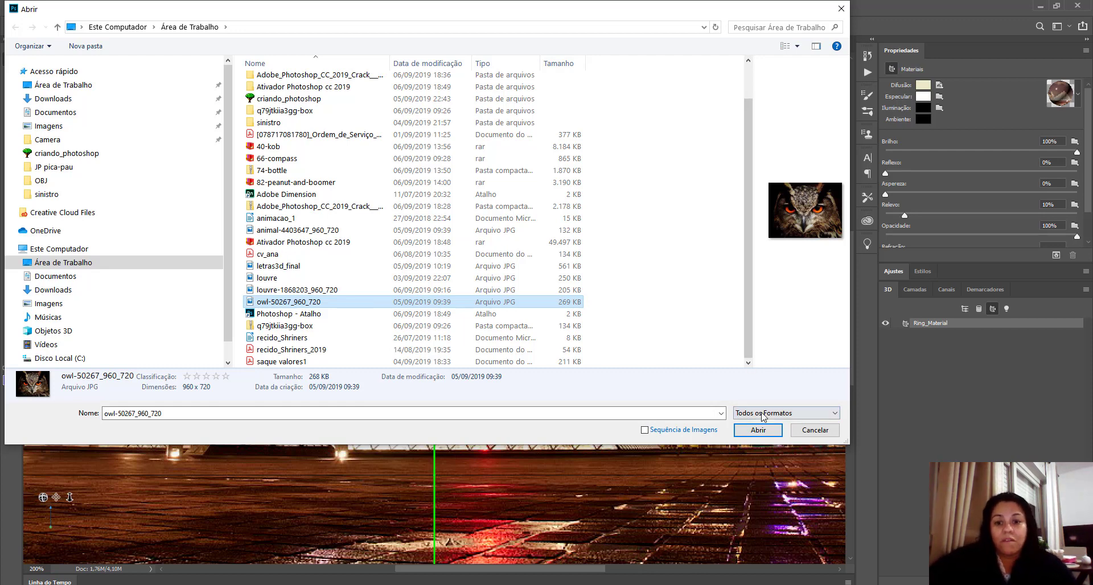
pyautogui.click(763, 431)
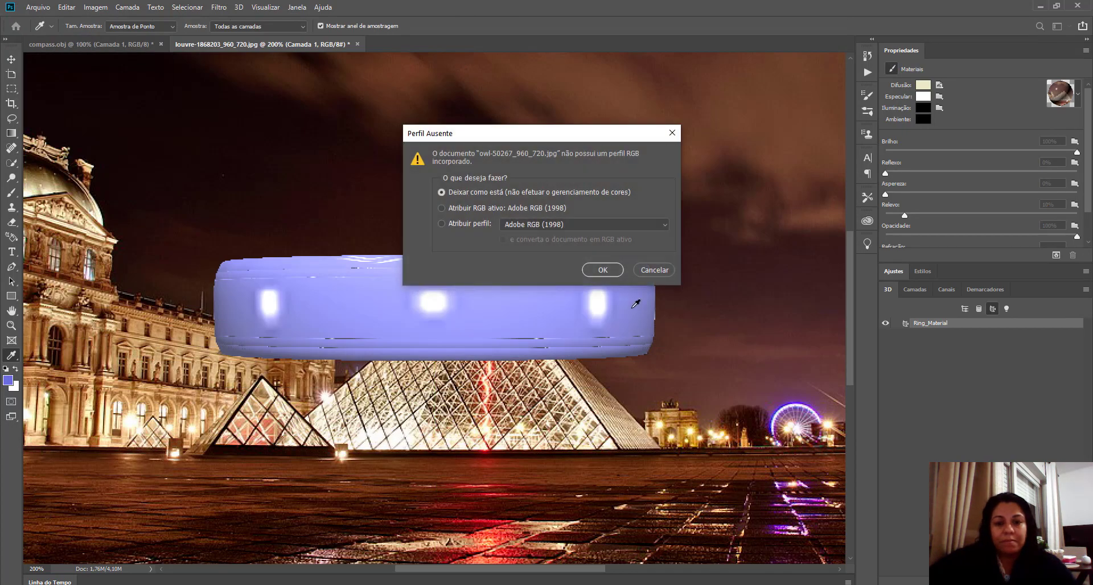
pyautogui.click(605, 271)
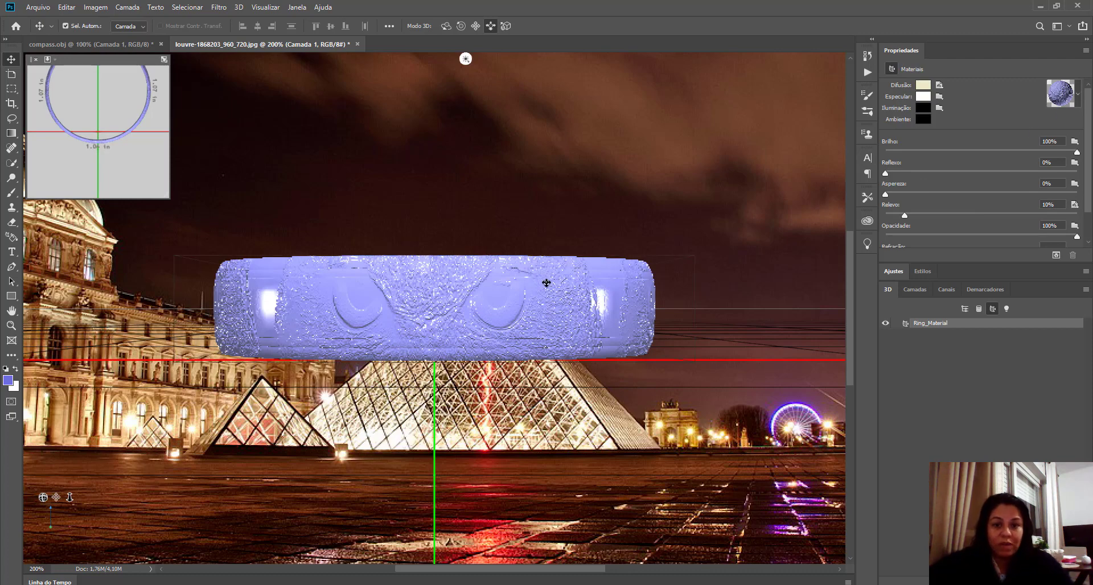
# Inspect the embossed ring at 100% and 200% zoom, and list all elements of the 3D scene again
pyautogui.hotkey('ctrl', '-')
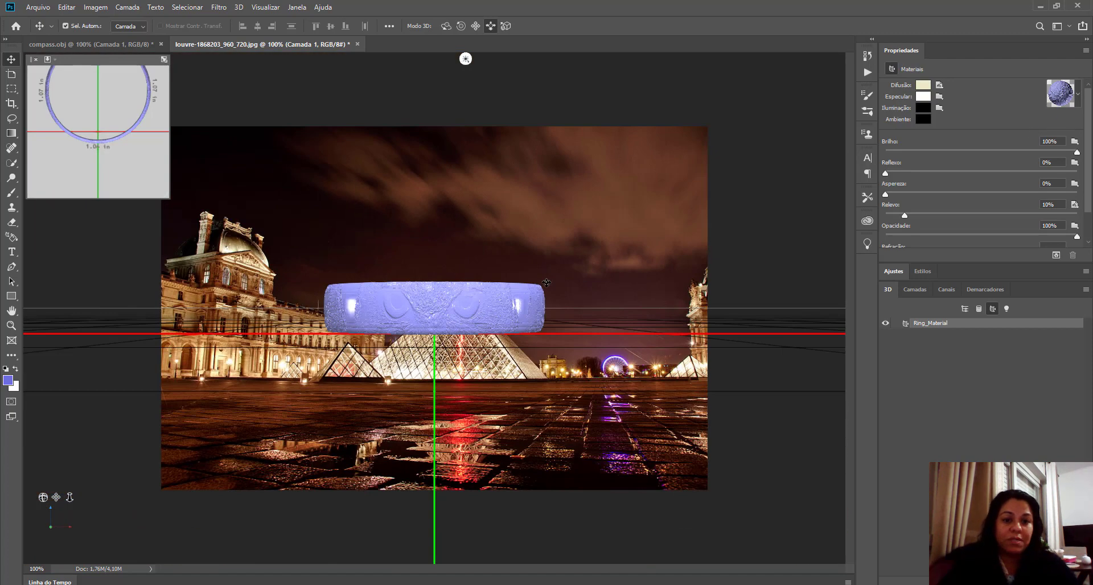
pyautogui.hotkey('ctrl', '+')
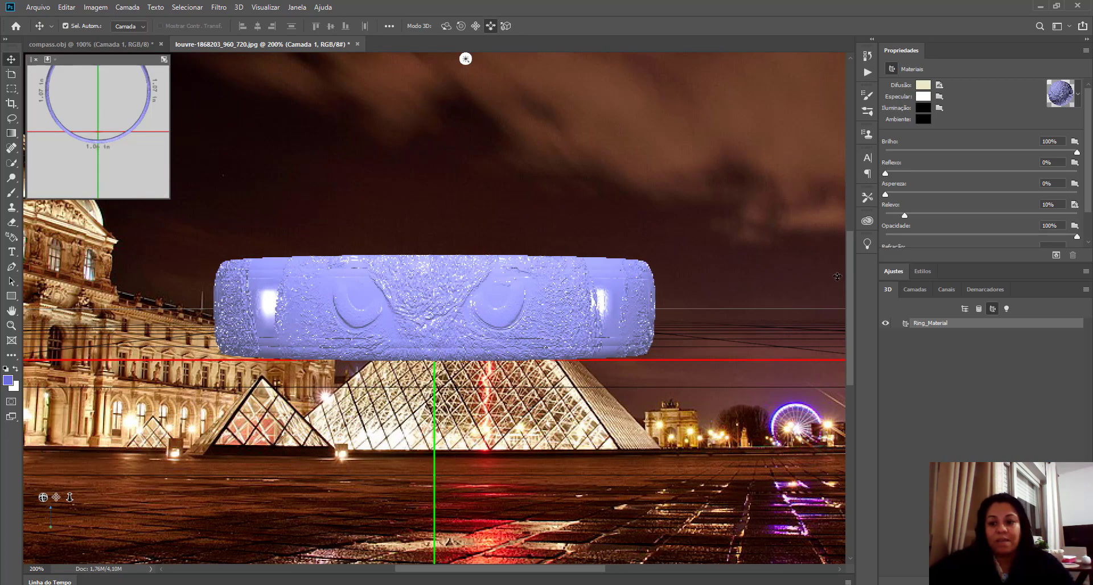
pyautogui.click(965, 309)
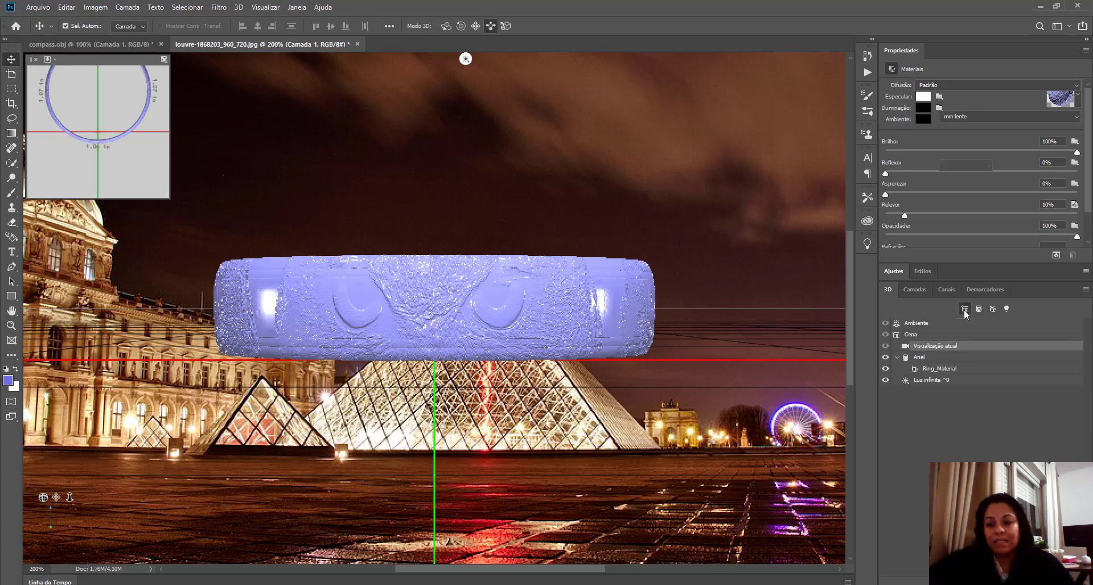